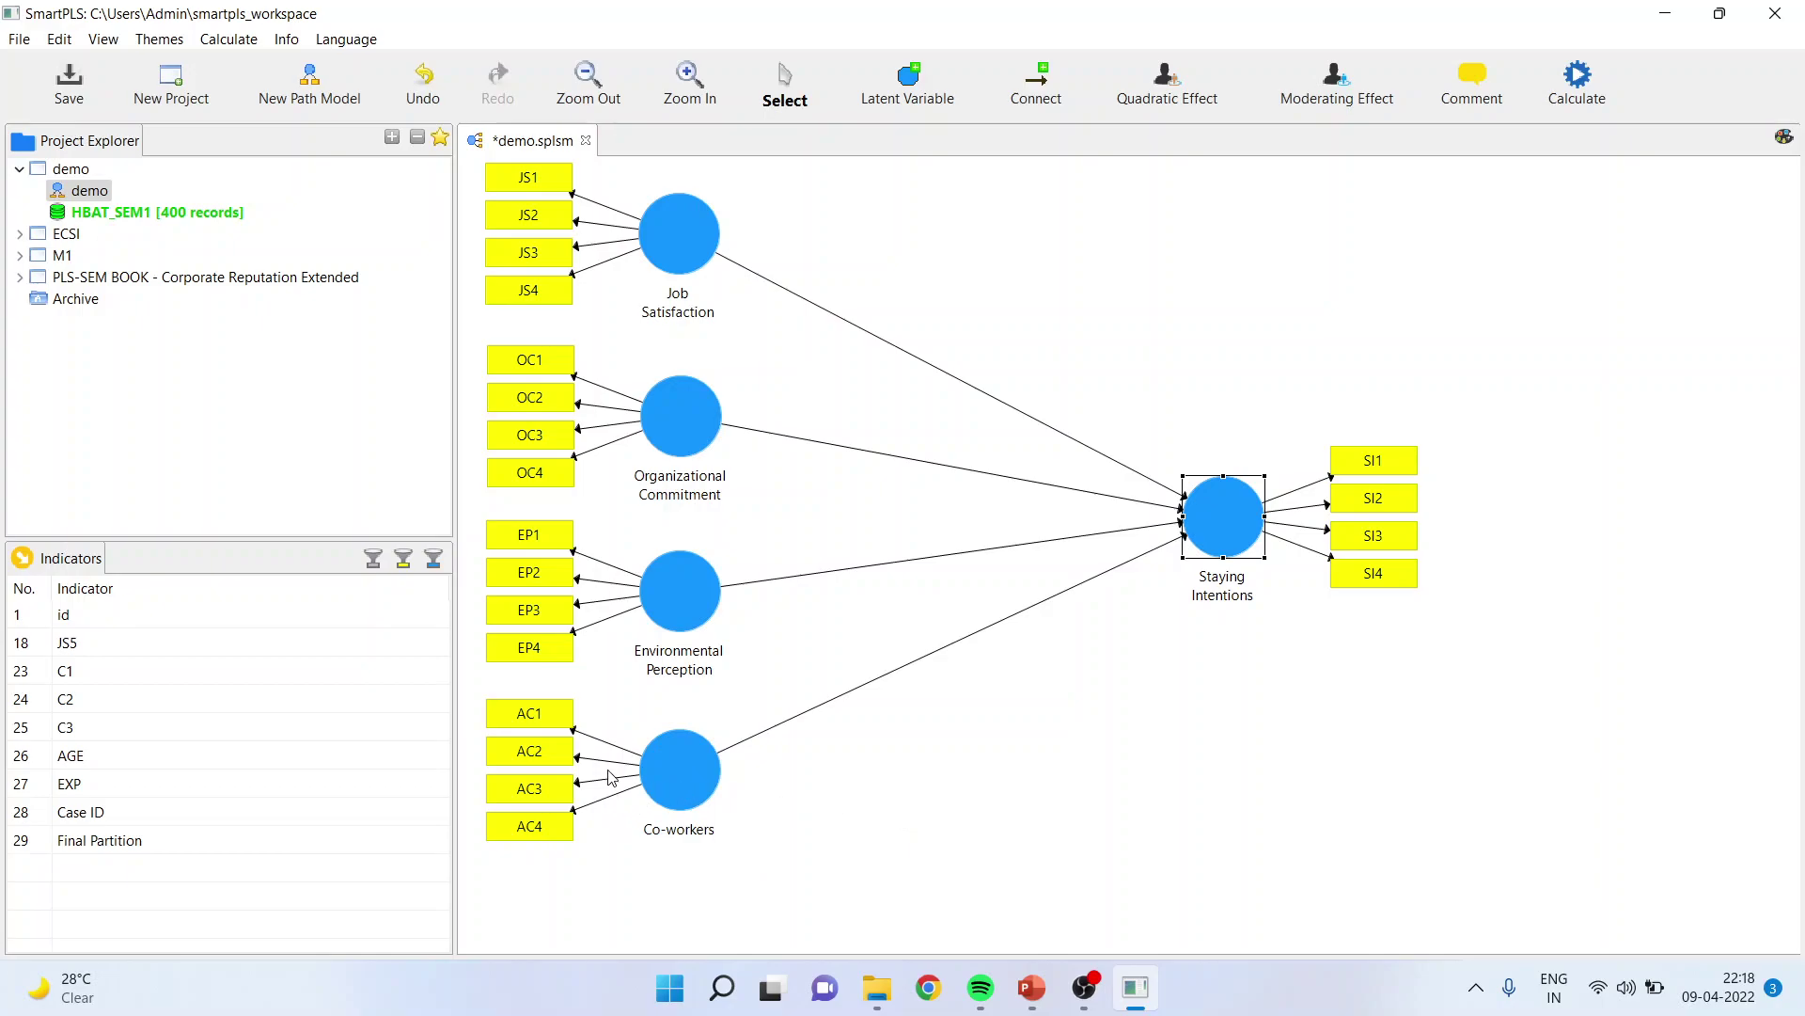
Switch the measurement models of Job Satisfaction and Environmental Perception from reflective to formative
right_click(1237, 523)
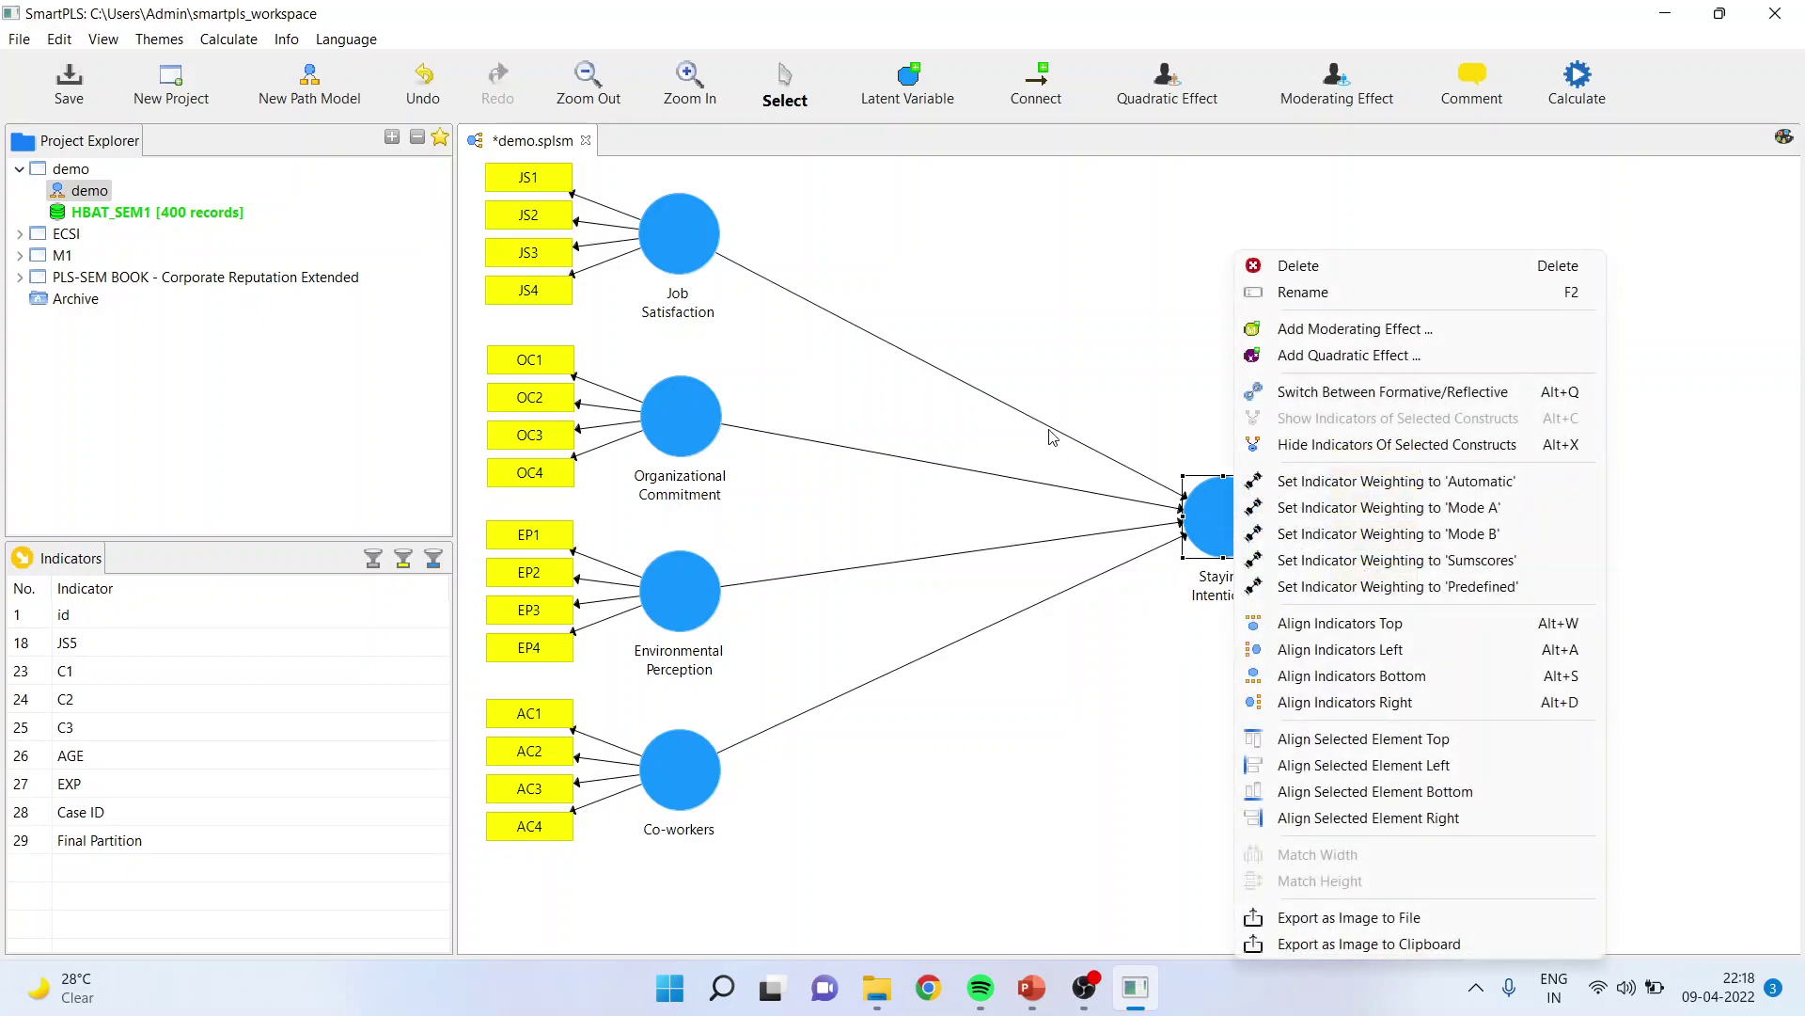
click(693, 250)
right_click(691, 250)
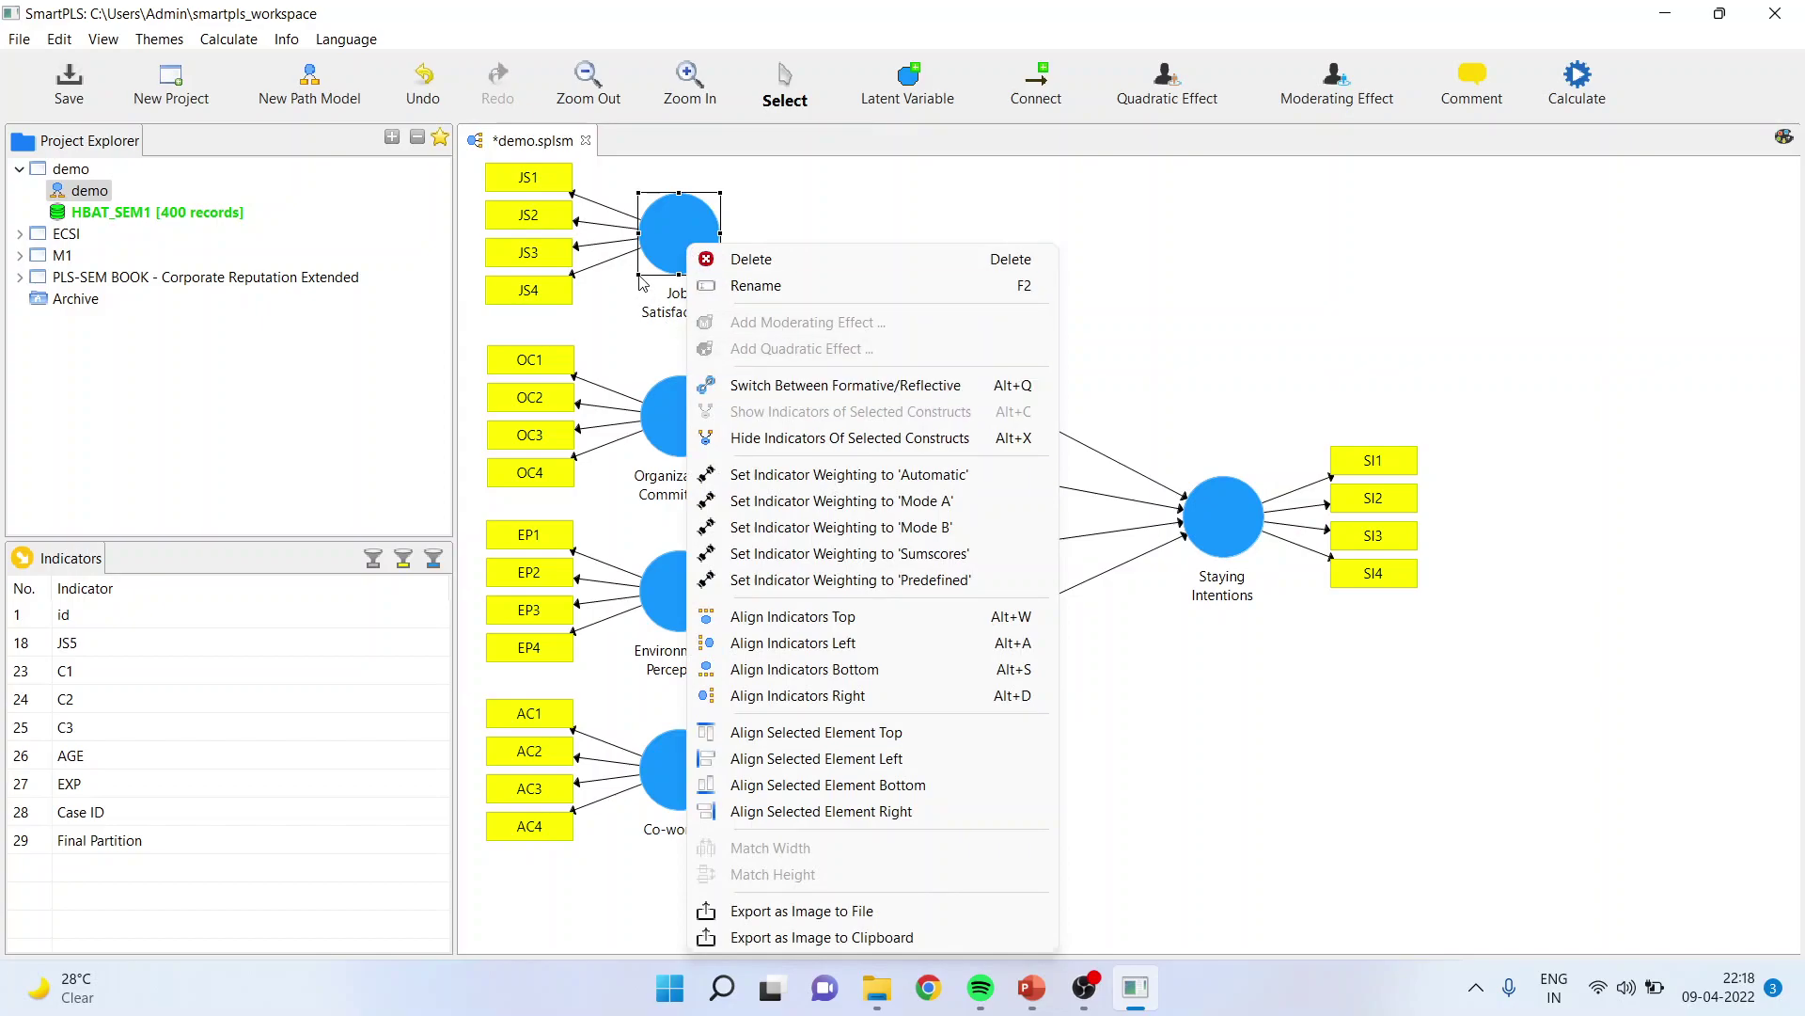
click(769, 387)
click(689, 607)
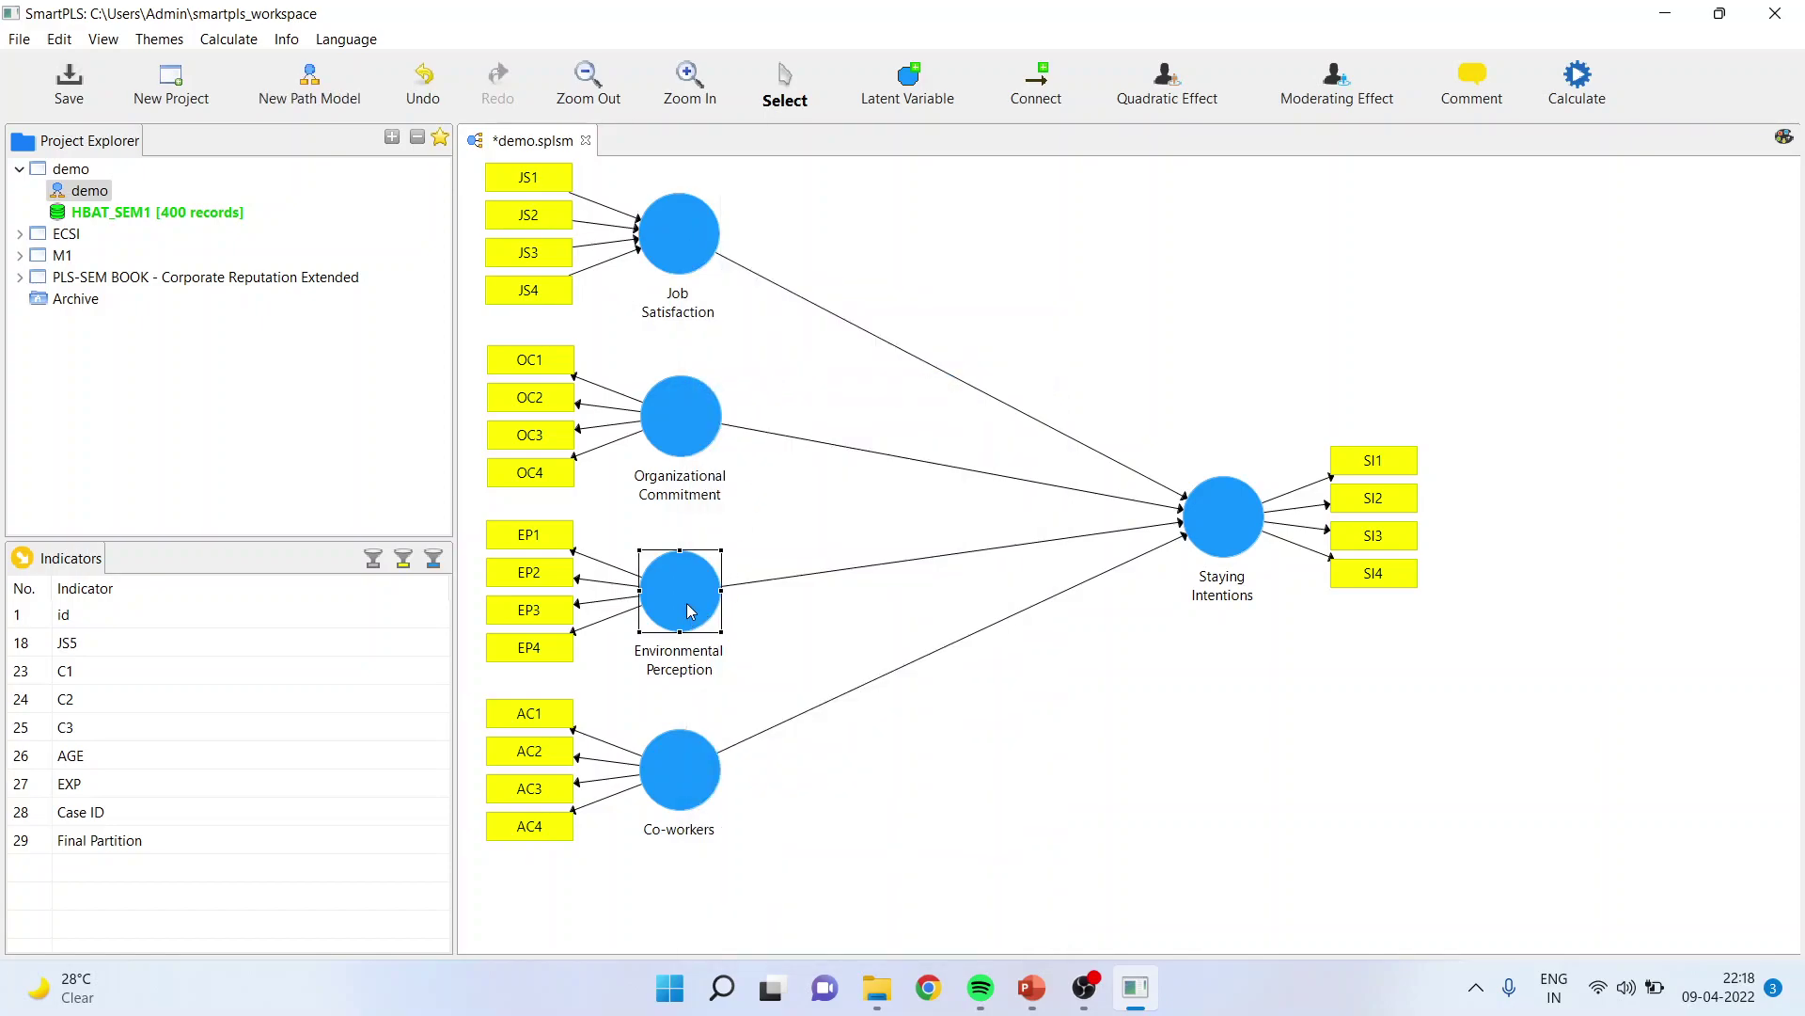
right_click(689, 610)
click(814, 393)
Run a Confirmatory Tetrad Analysis on the demo model with 500 subsamples, parallel processing, a two-tailed test and 0.05 significance
click(1587, 79)
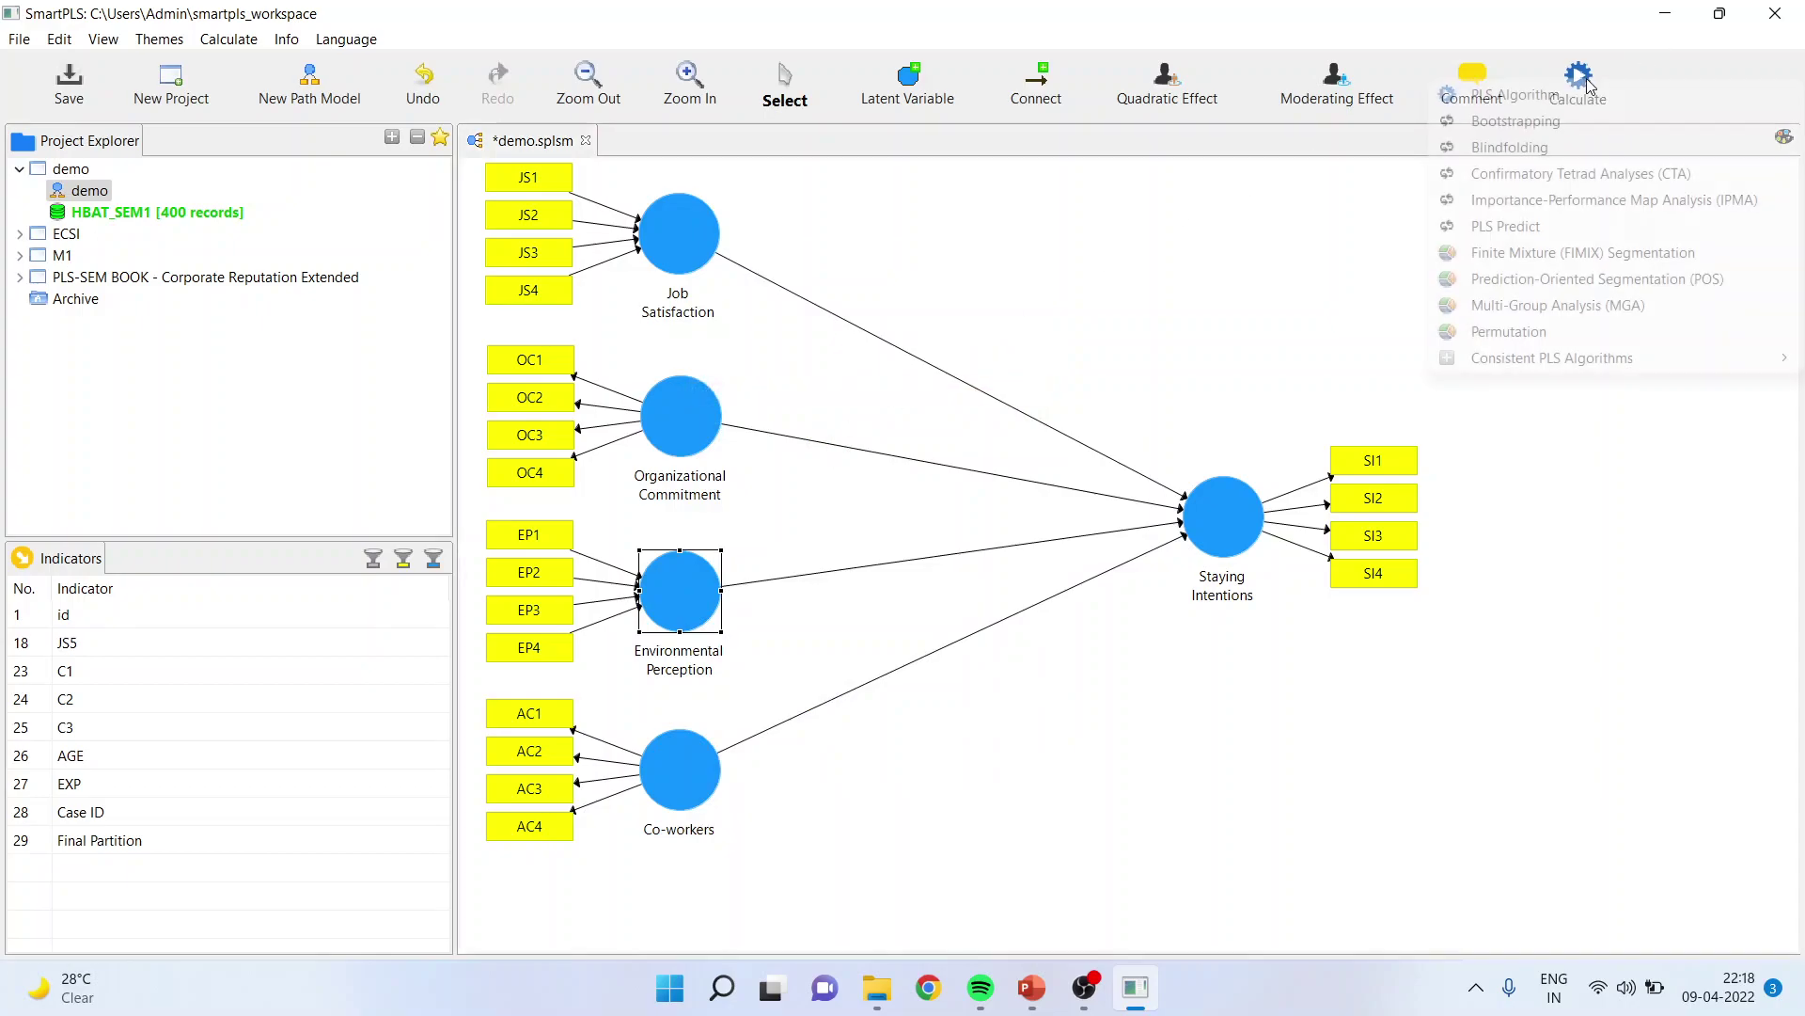
click(1589, 175)
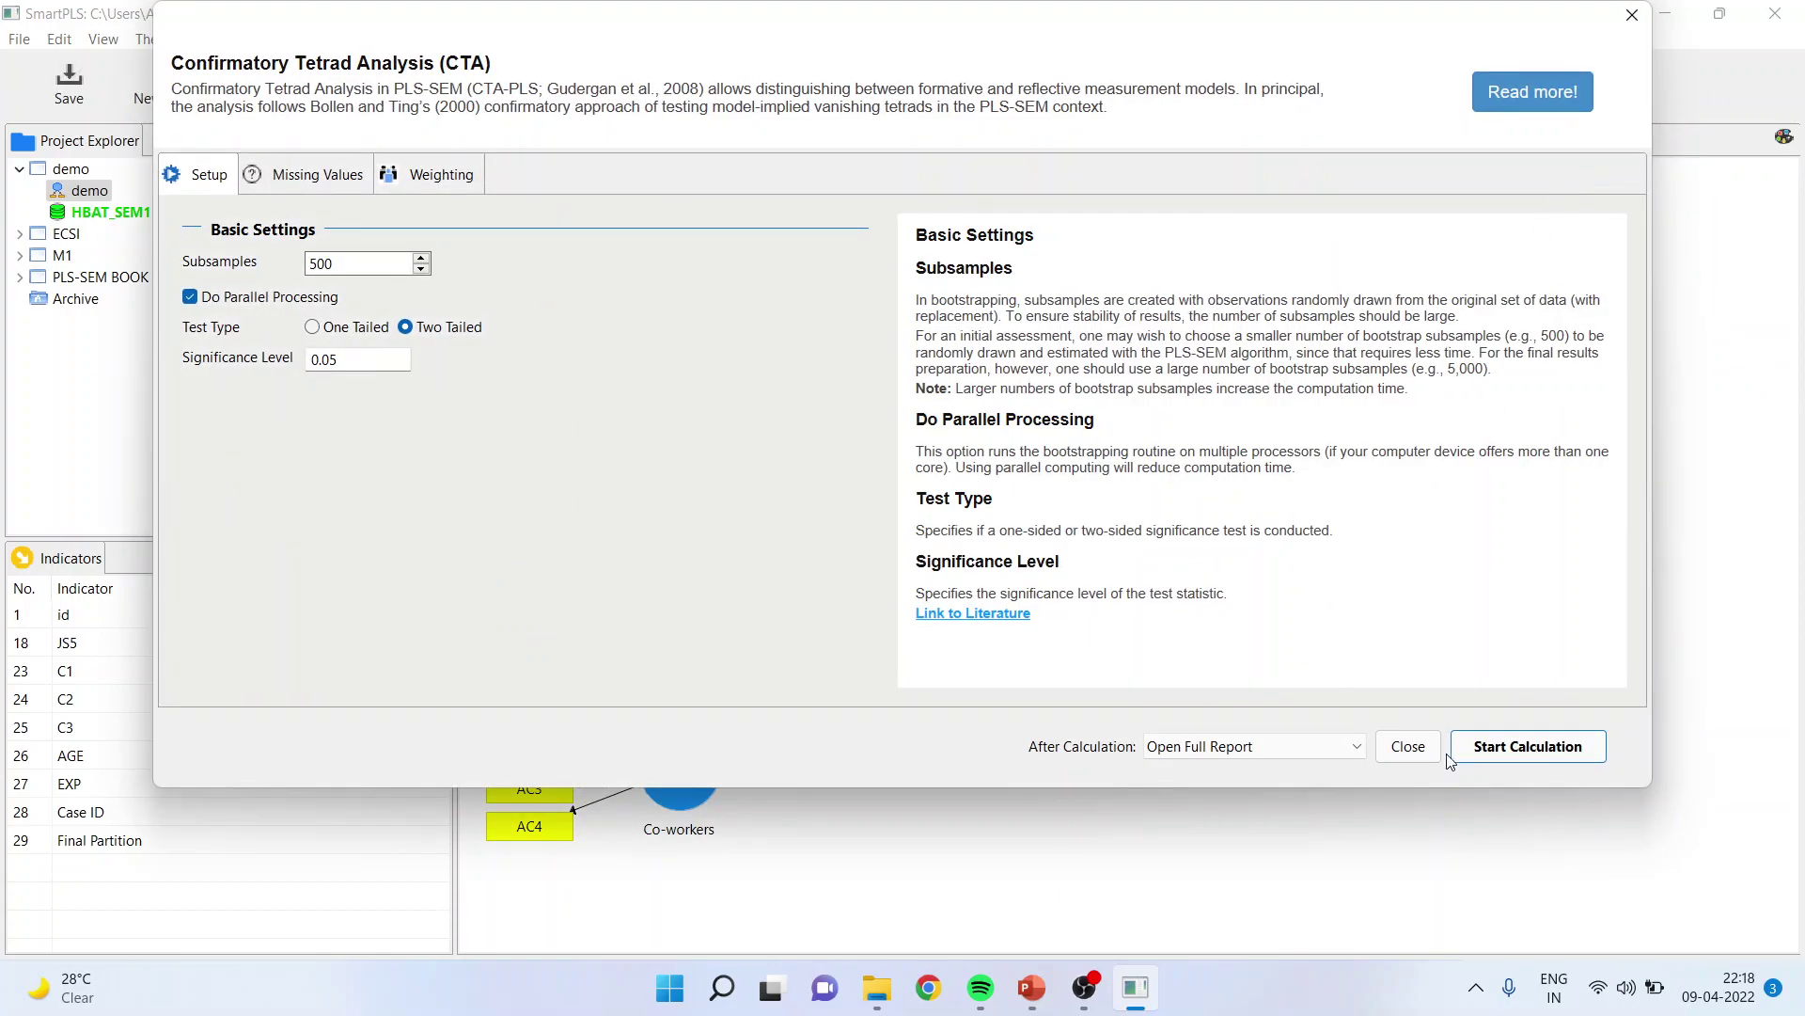
click(1514, 759)
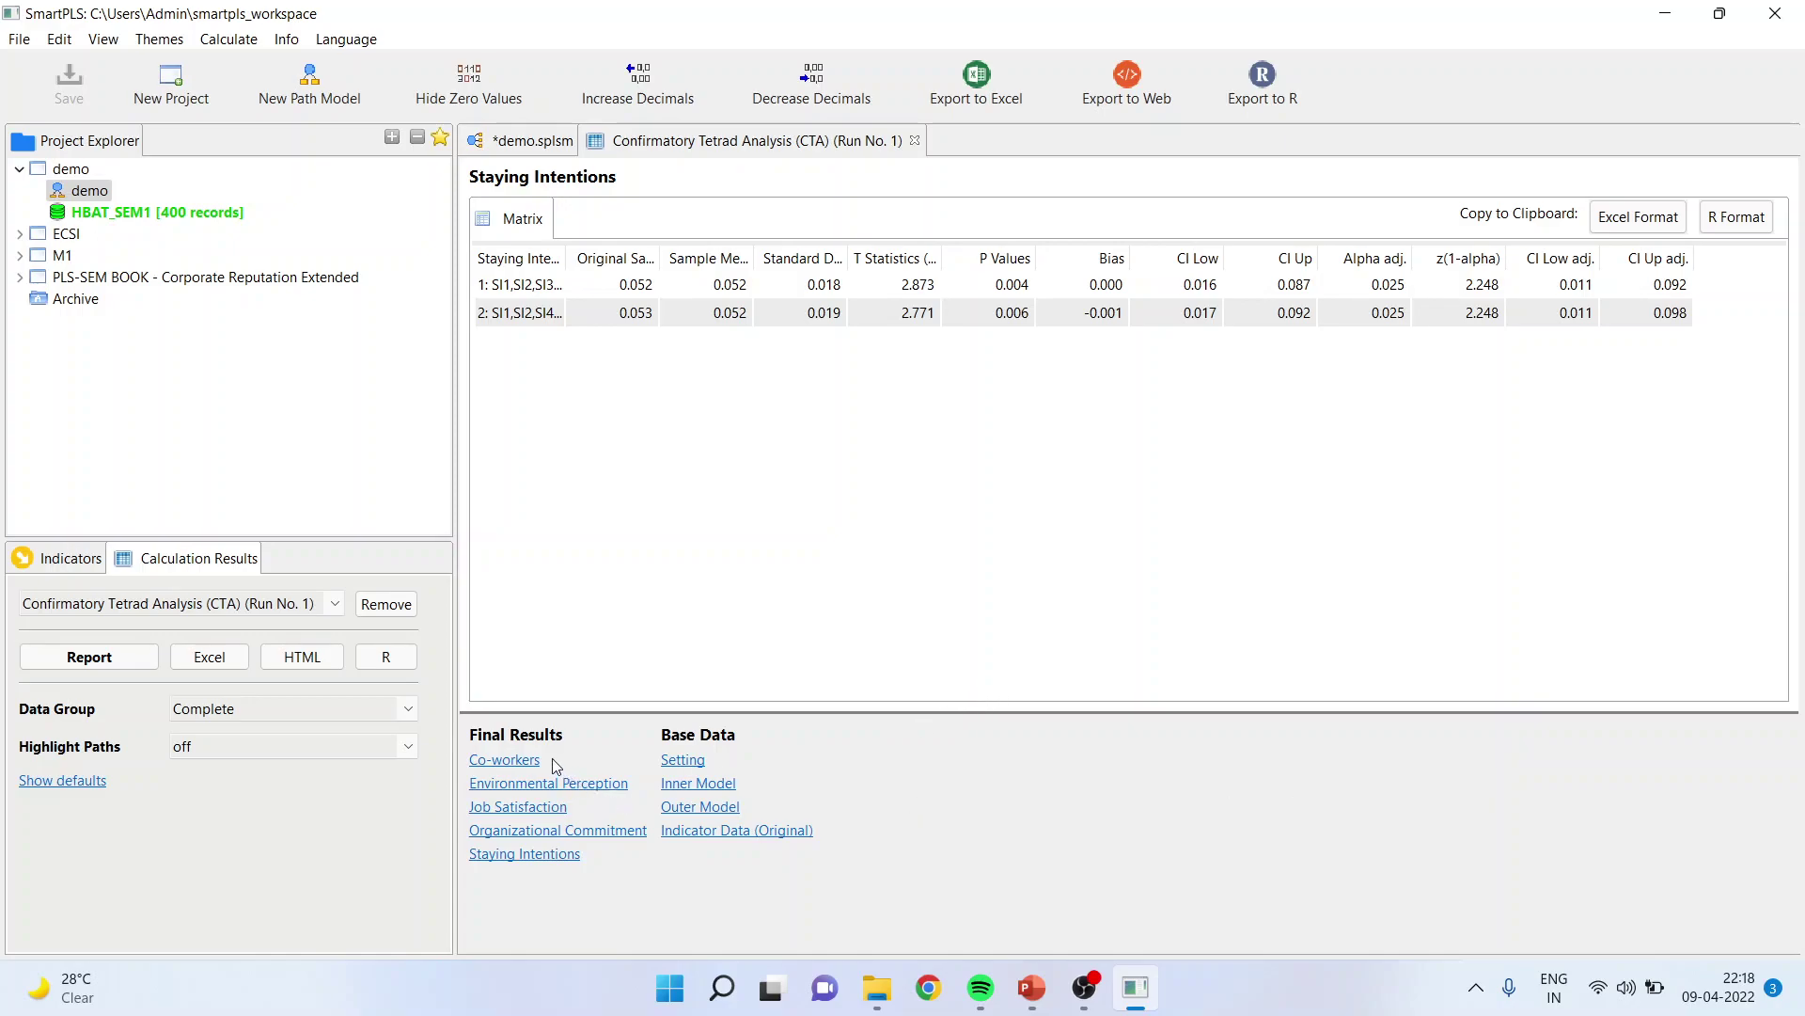
Examine the tetrad results of Co-workers, Environmental Perception and Organizational Commitment, checking the p values and adjusted confidence intervals
click(526, 762)
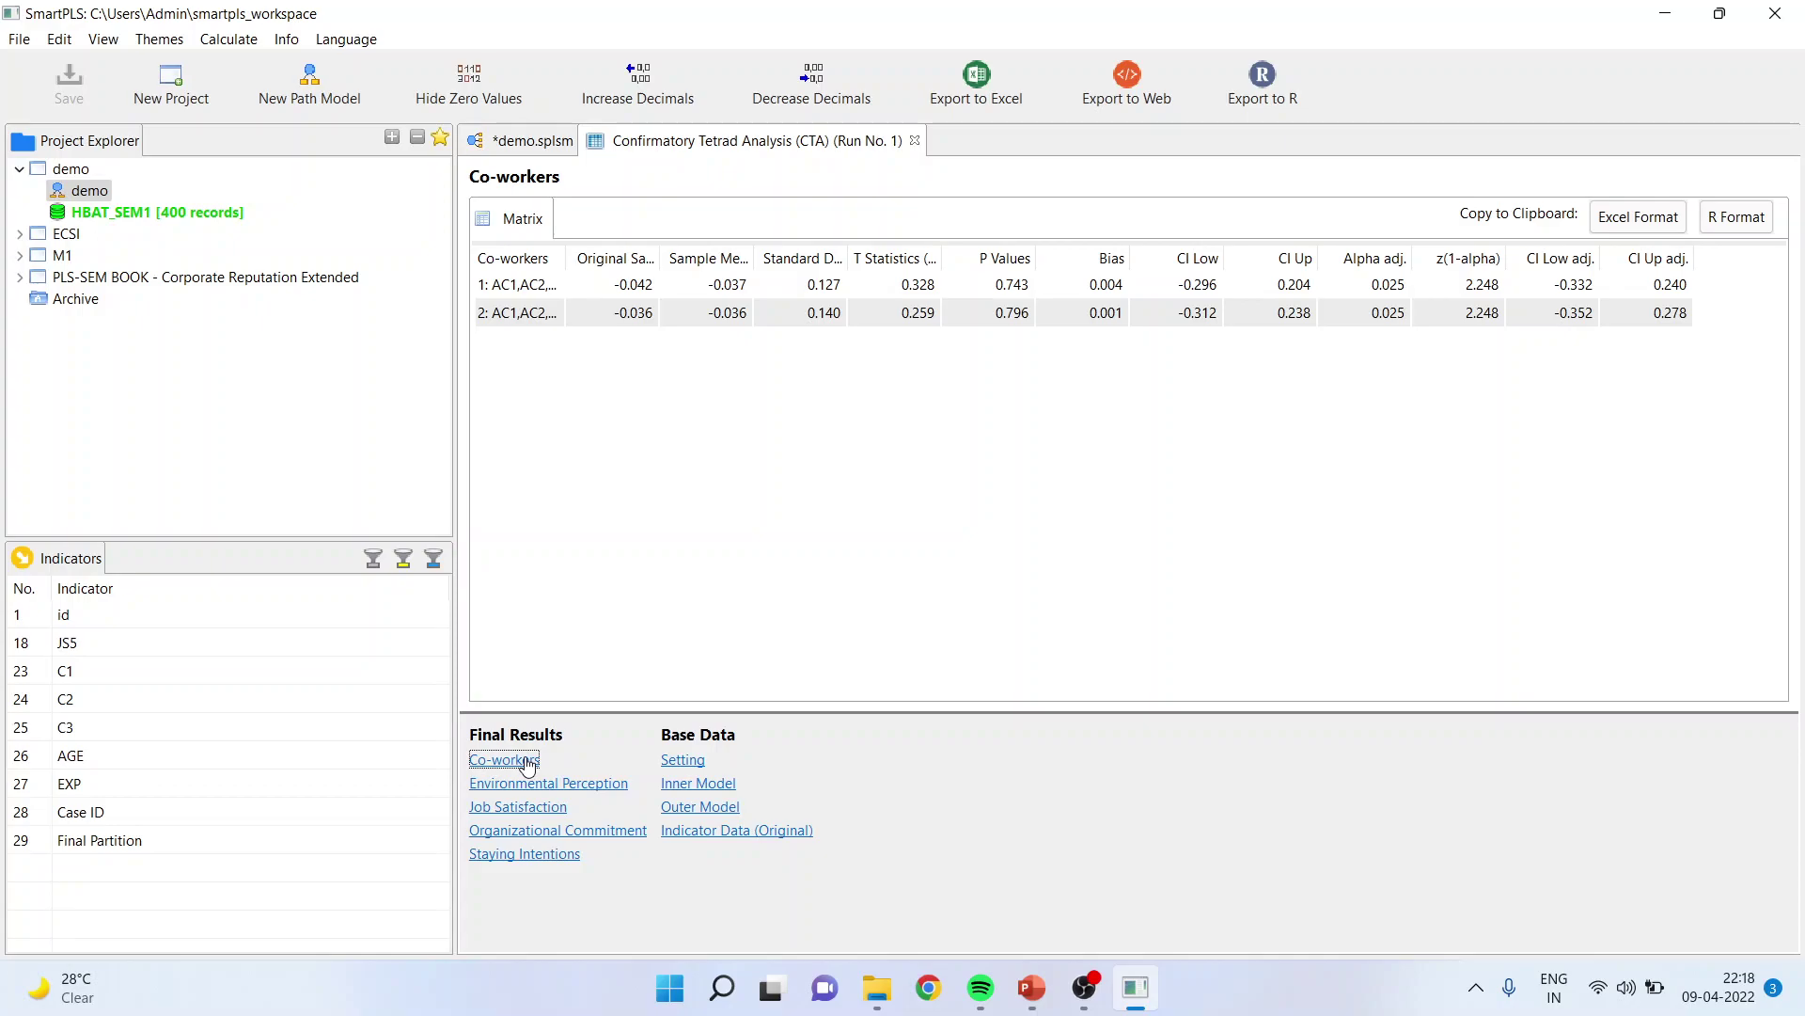
click(526, 786)
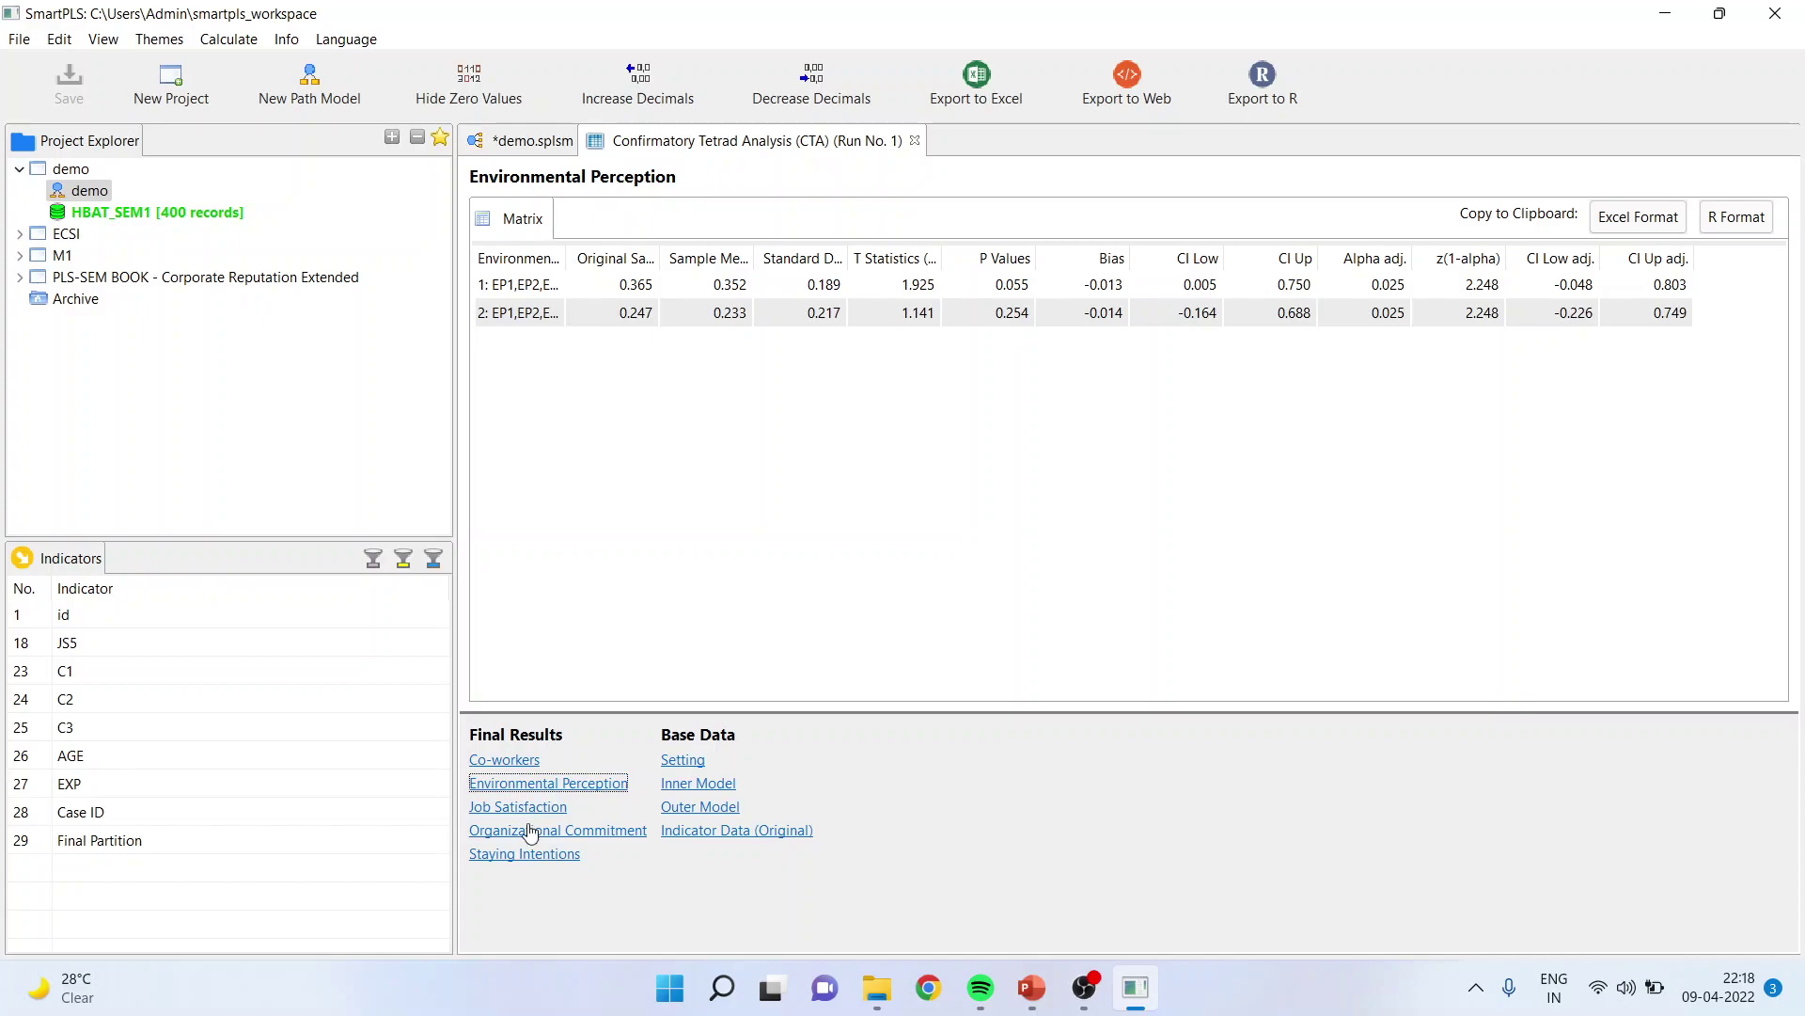
click(531, 831)
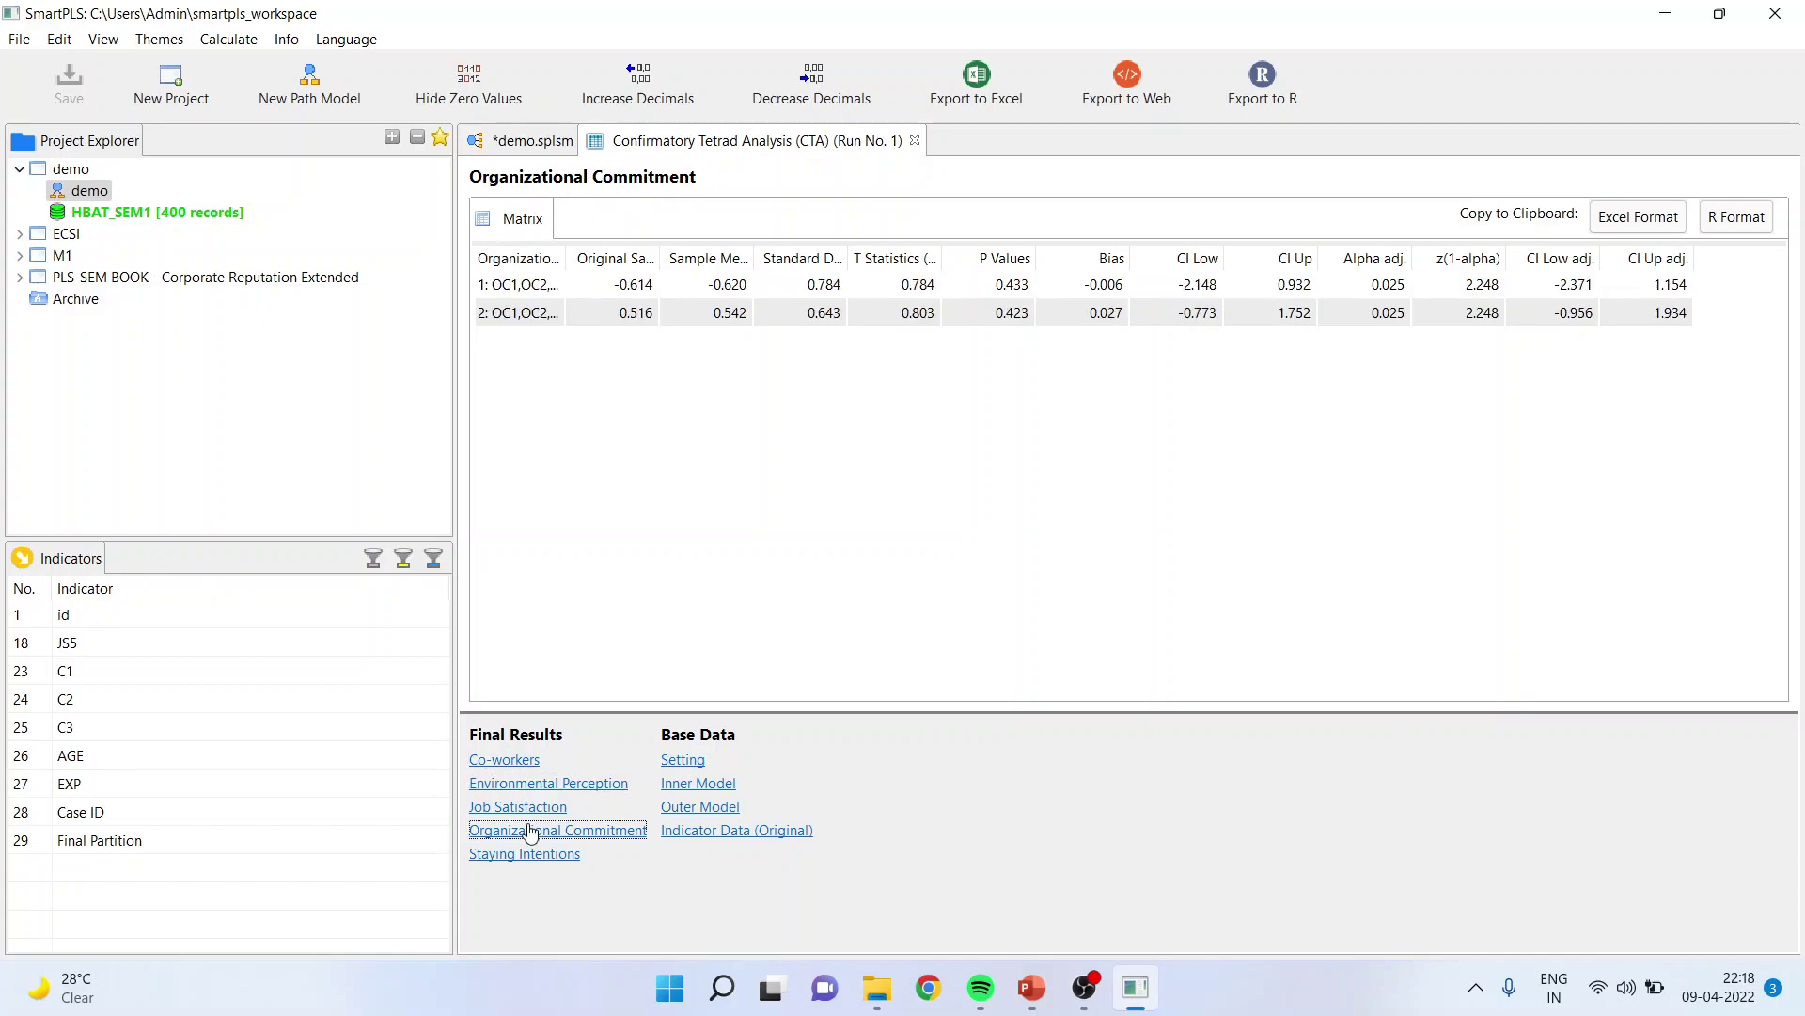
click(525, 760)
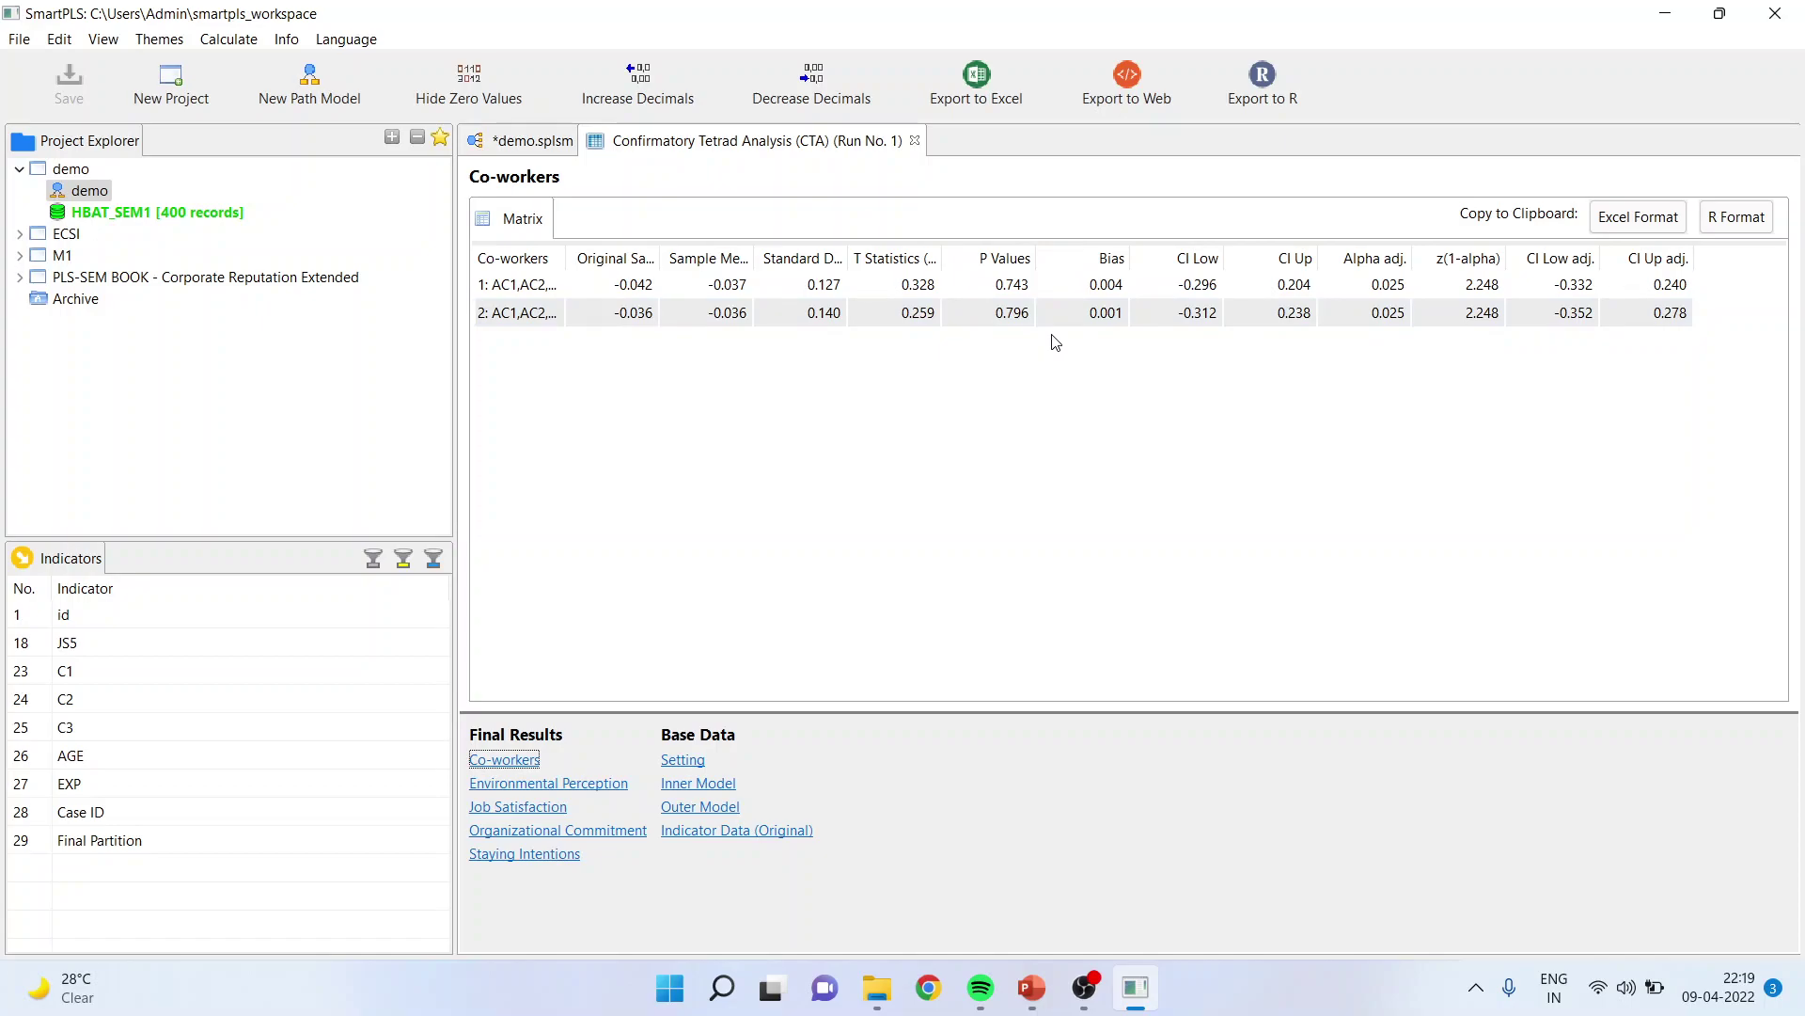
click(575, 786)
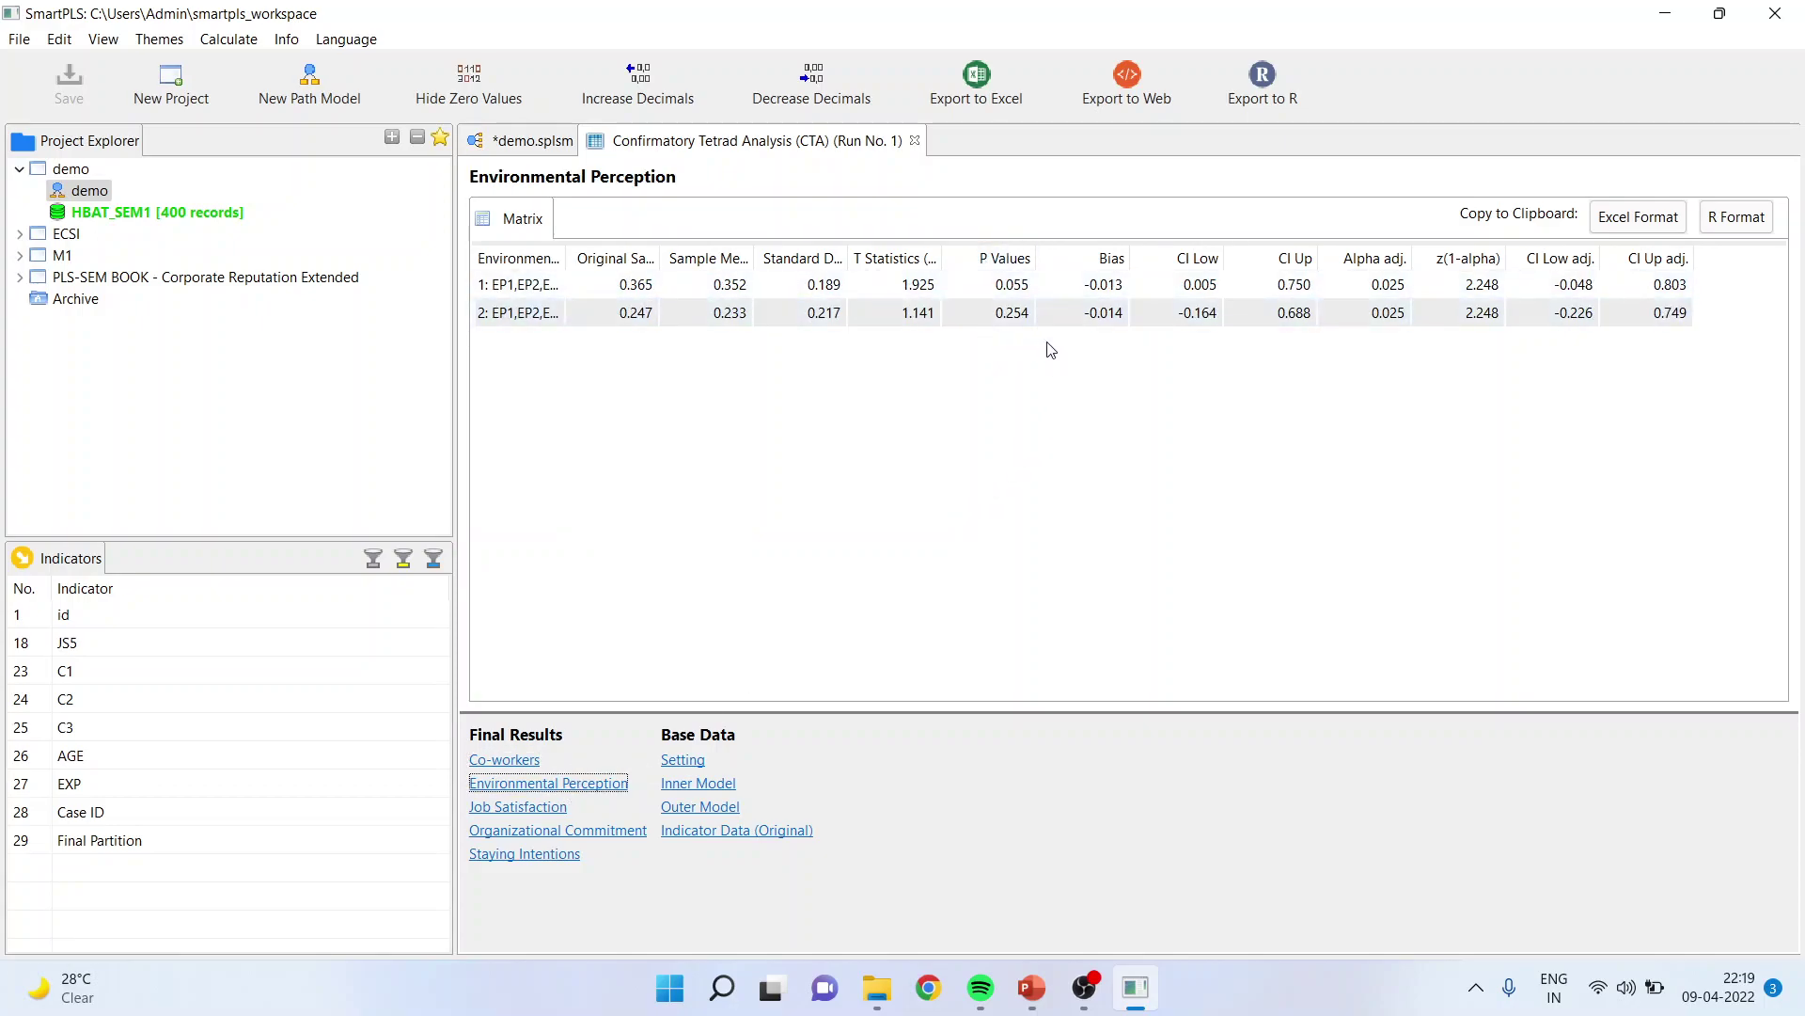
click(1572, 293)
click(1599, 317)
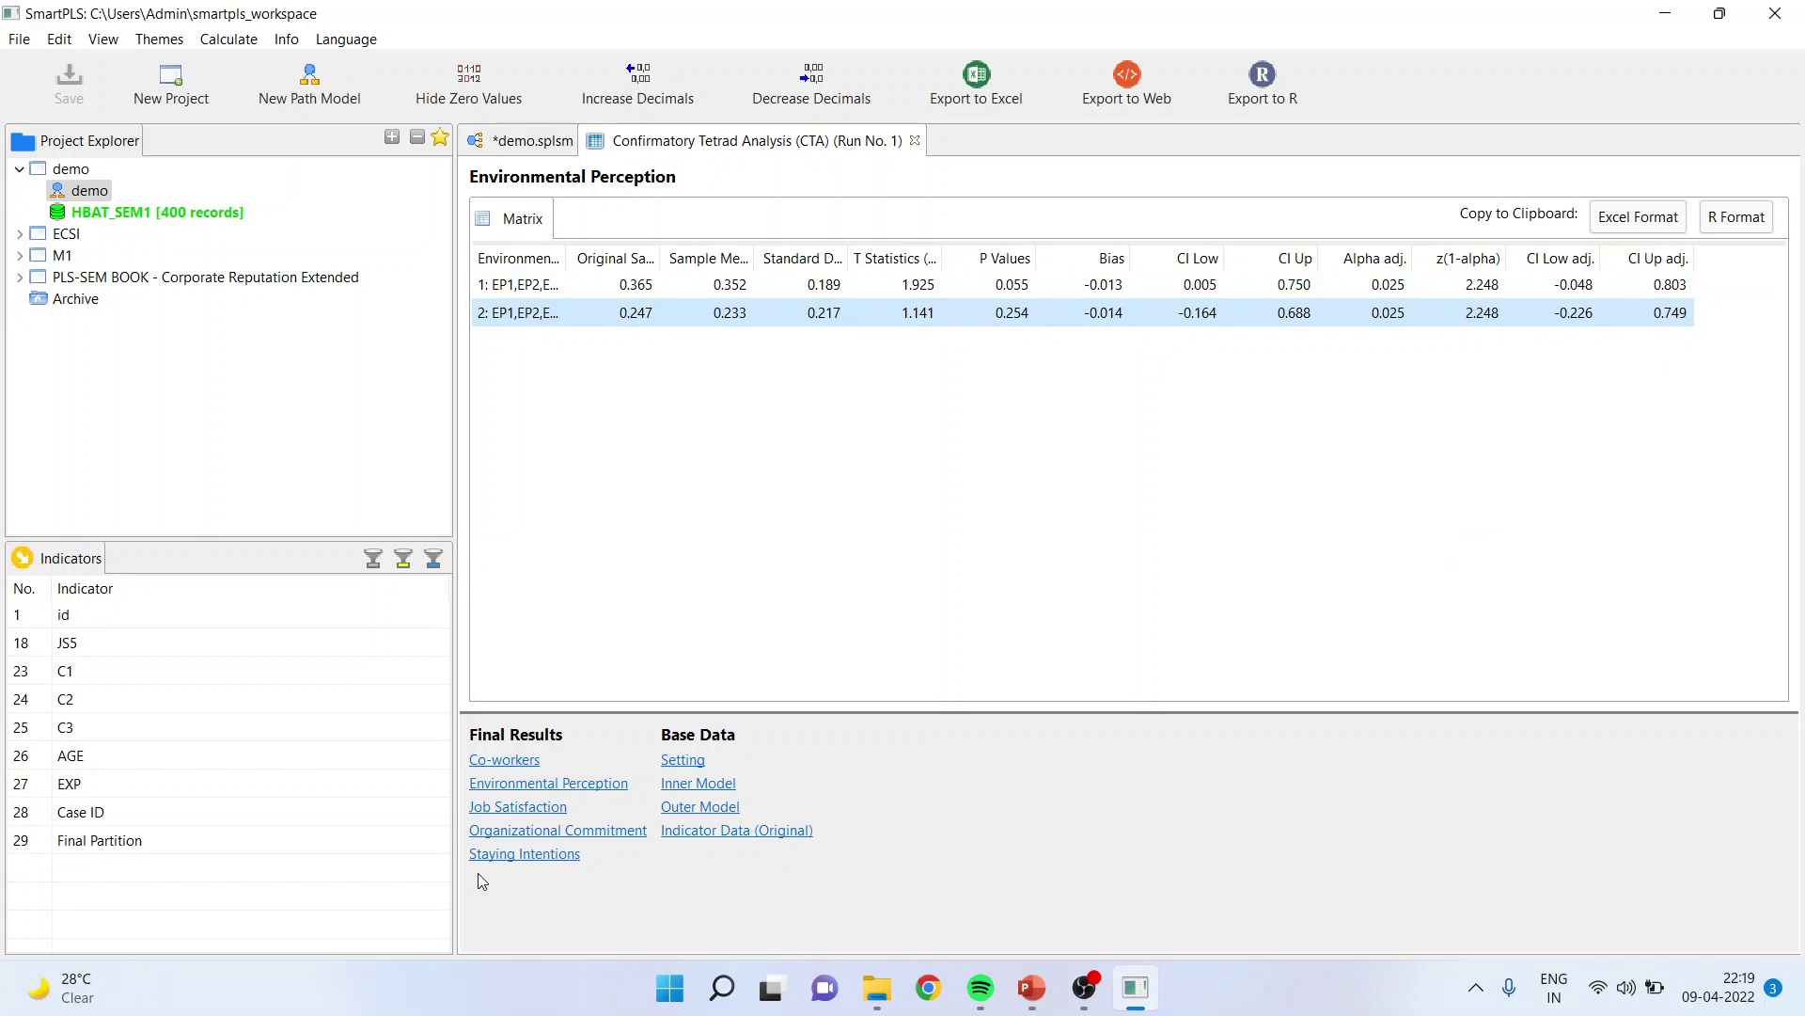
Check the p values and adjusted confidence intervals of the Job Satisfaction, Organizational Commitment and Staying Intentions tetrads
click(511, 816)
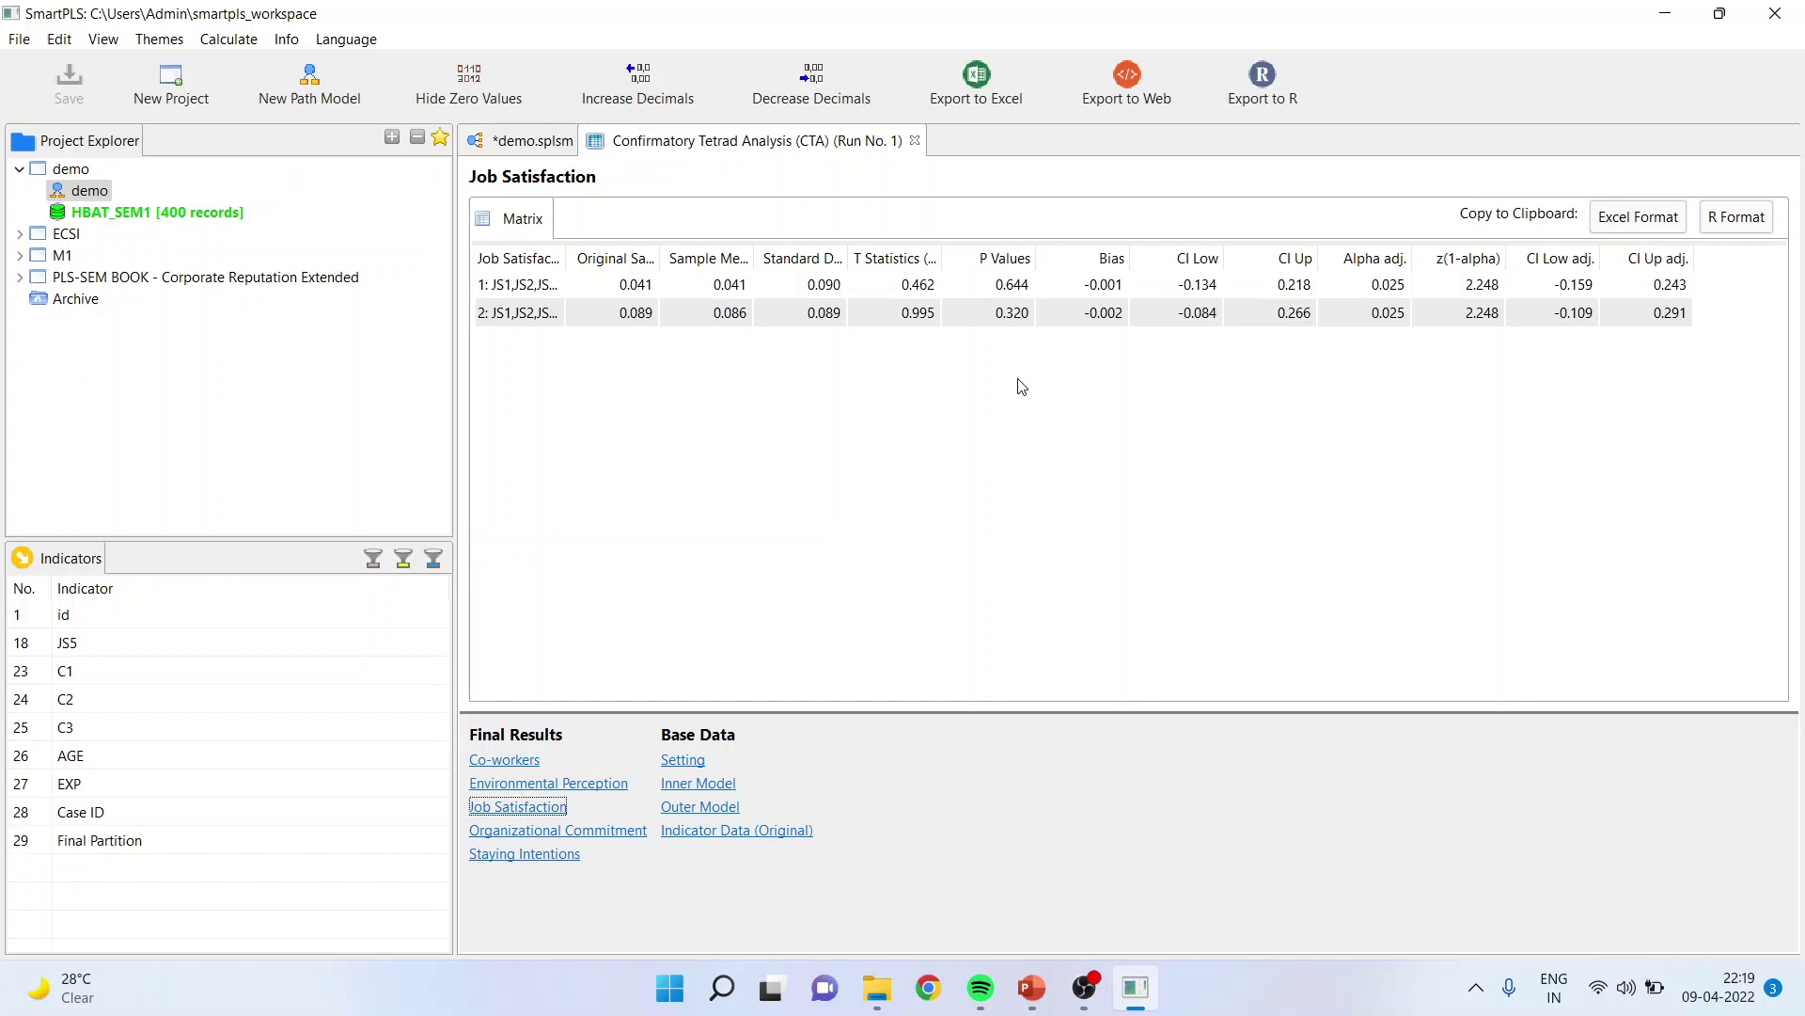
click(1570, 289)
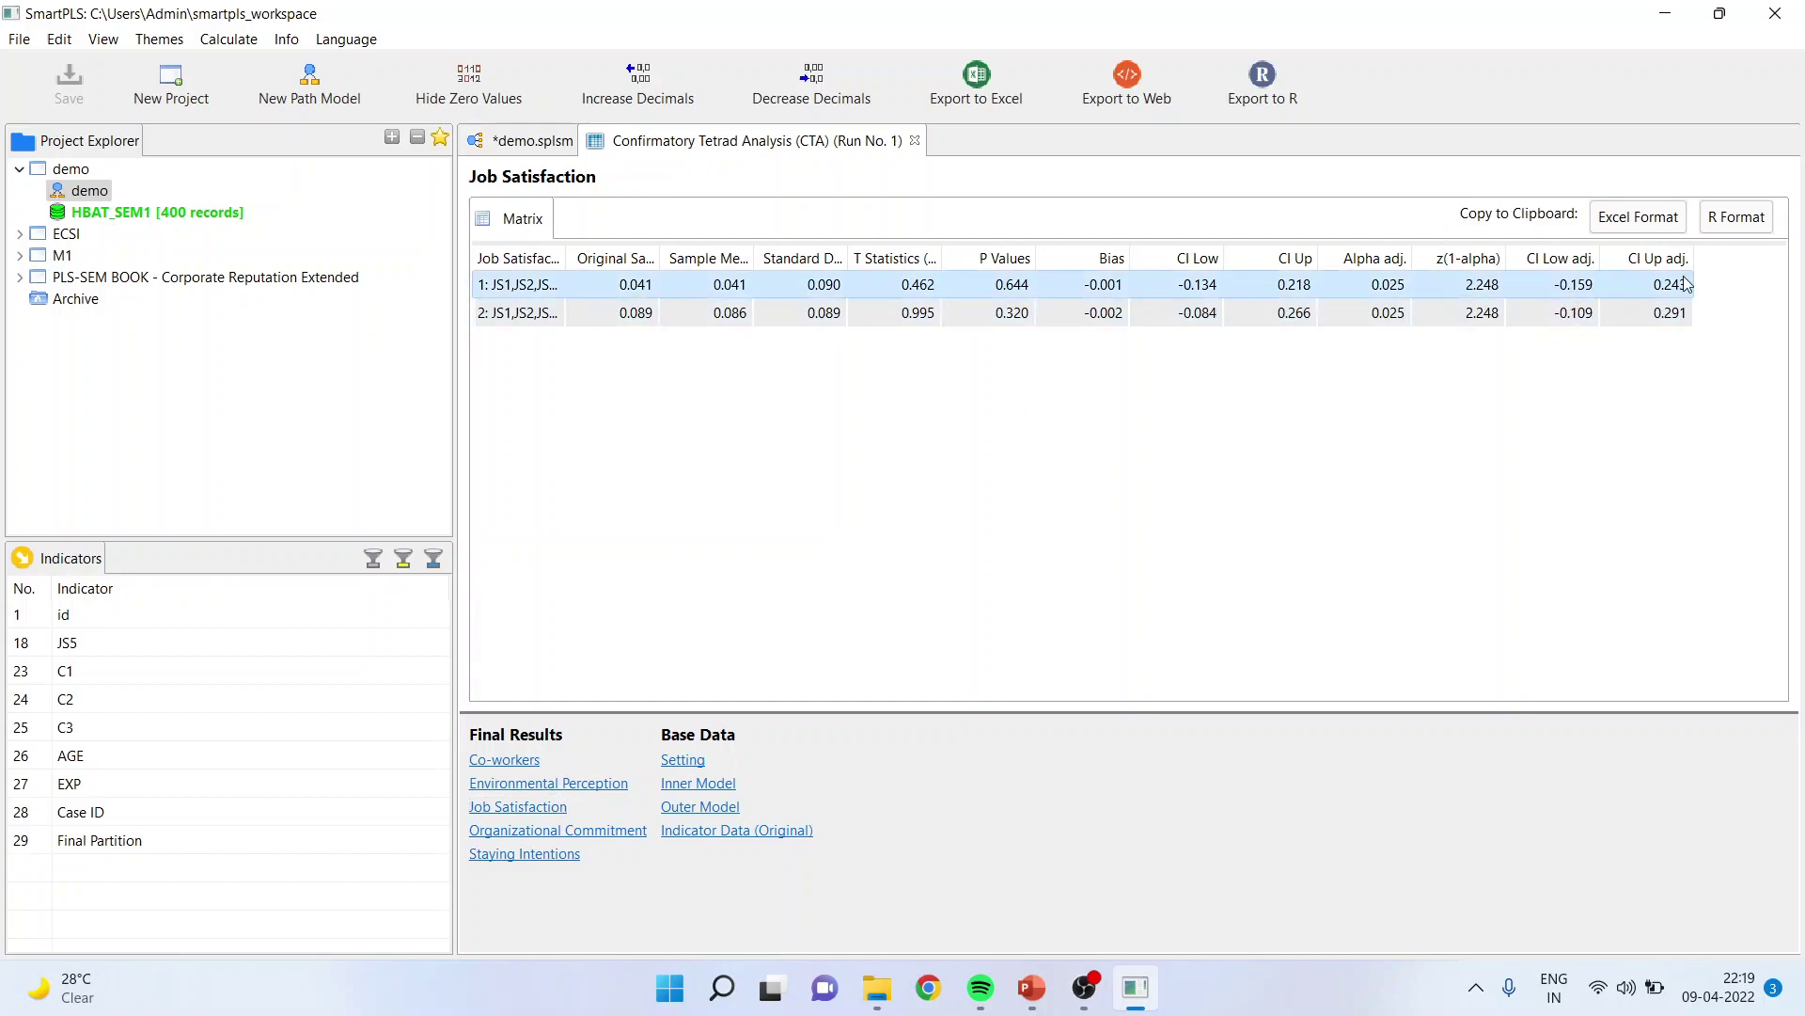
click(1571, 321)
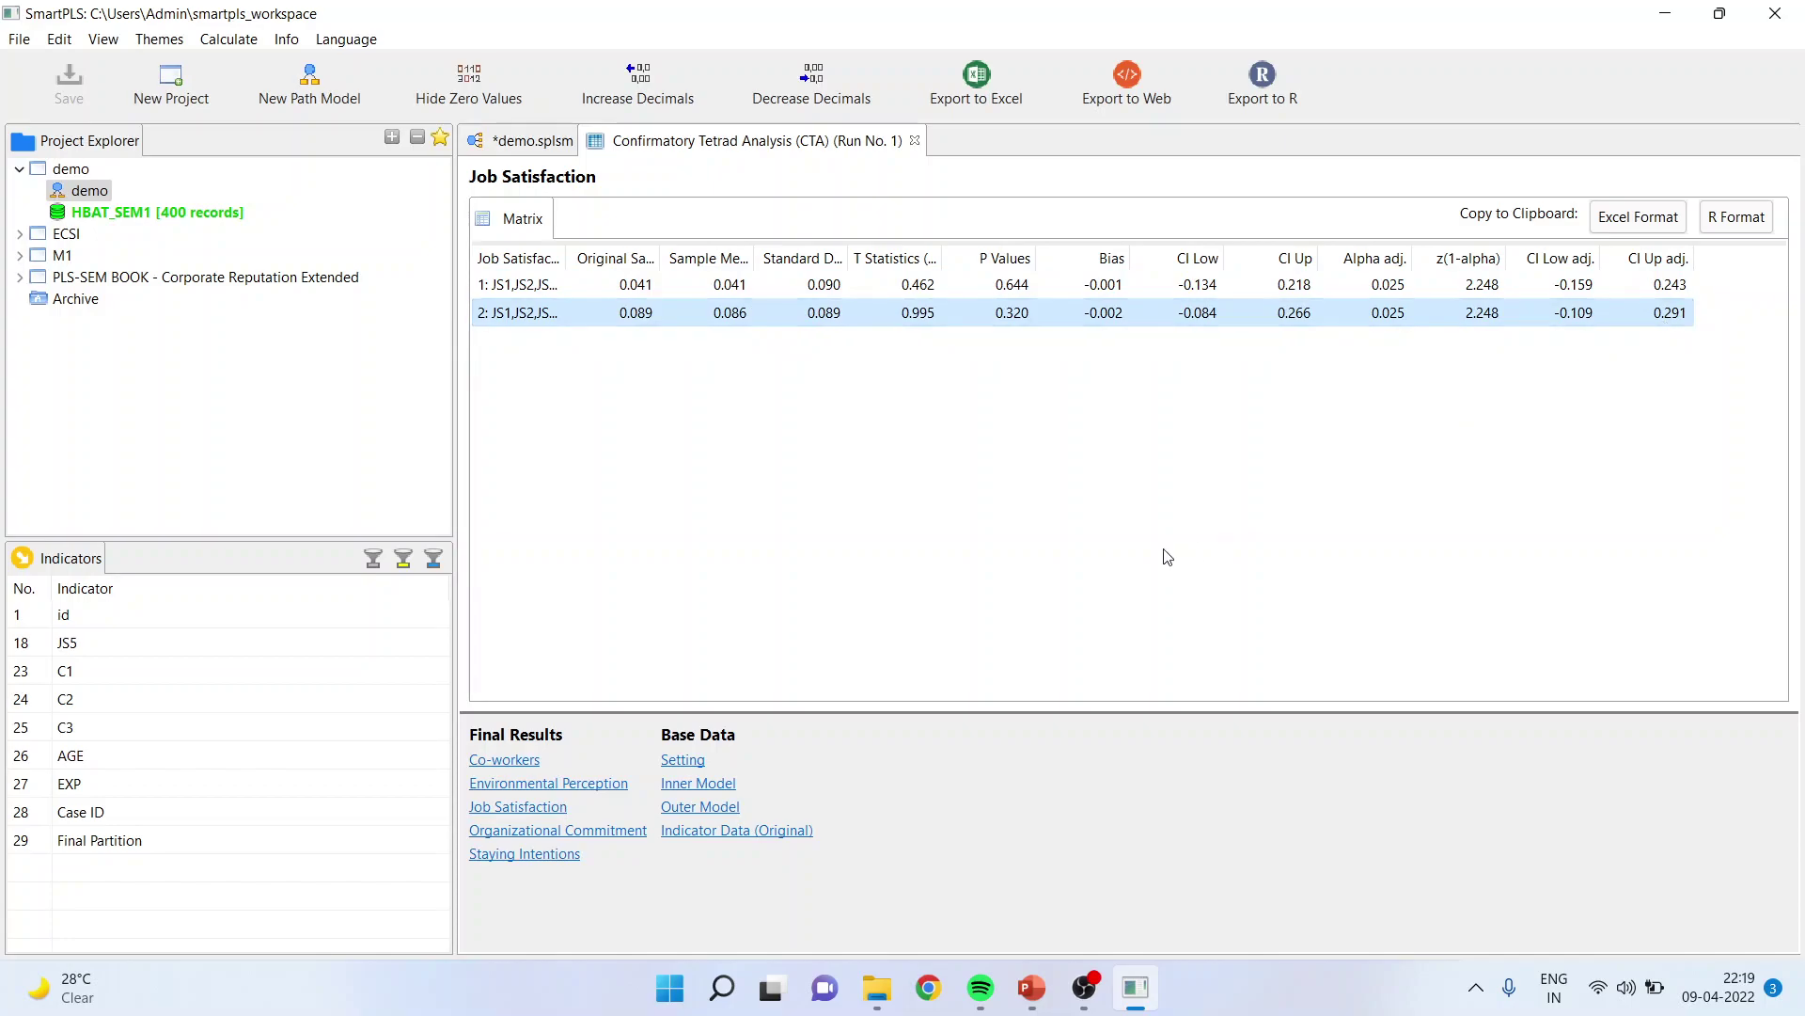
click(577, 836)
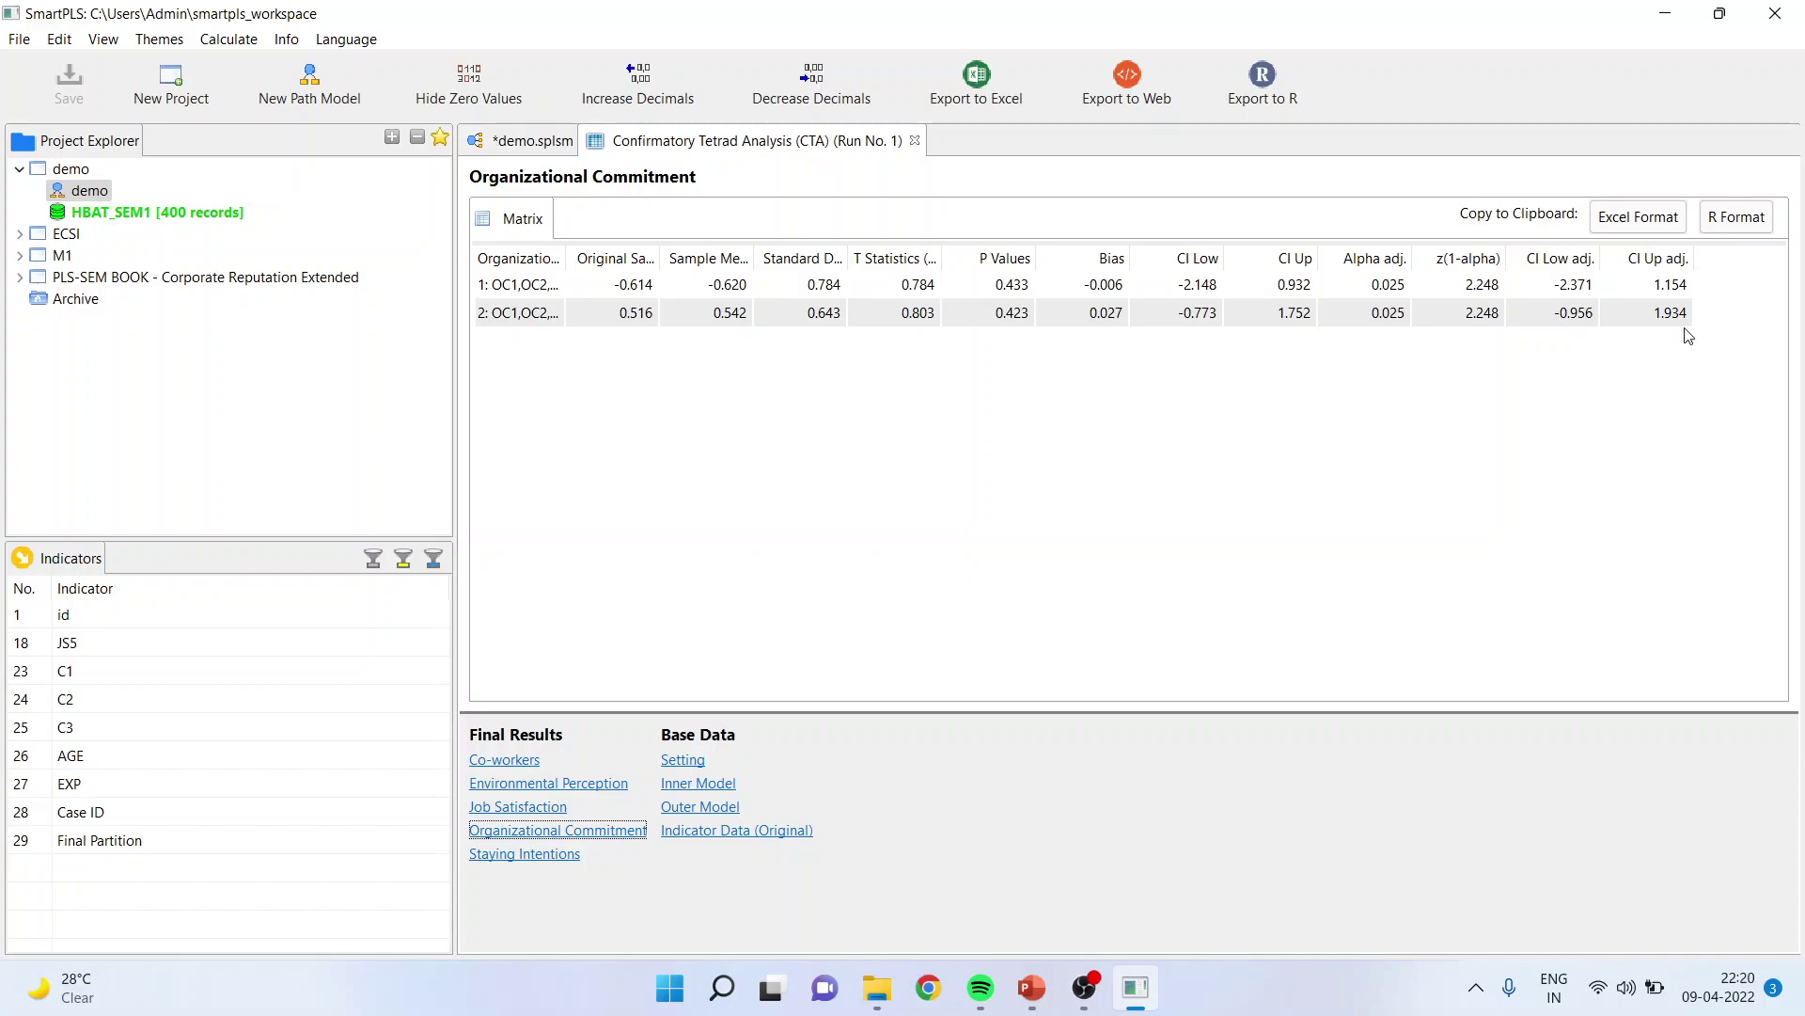
click(569, 858)
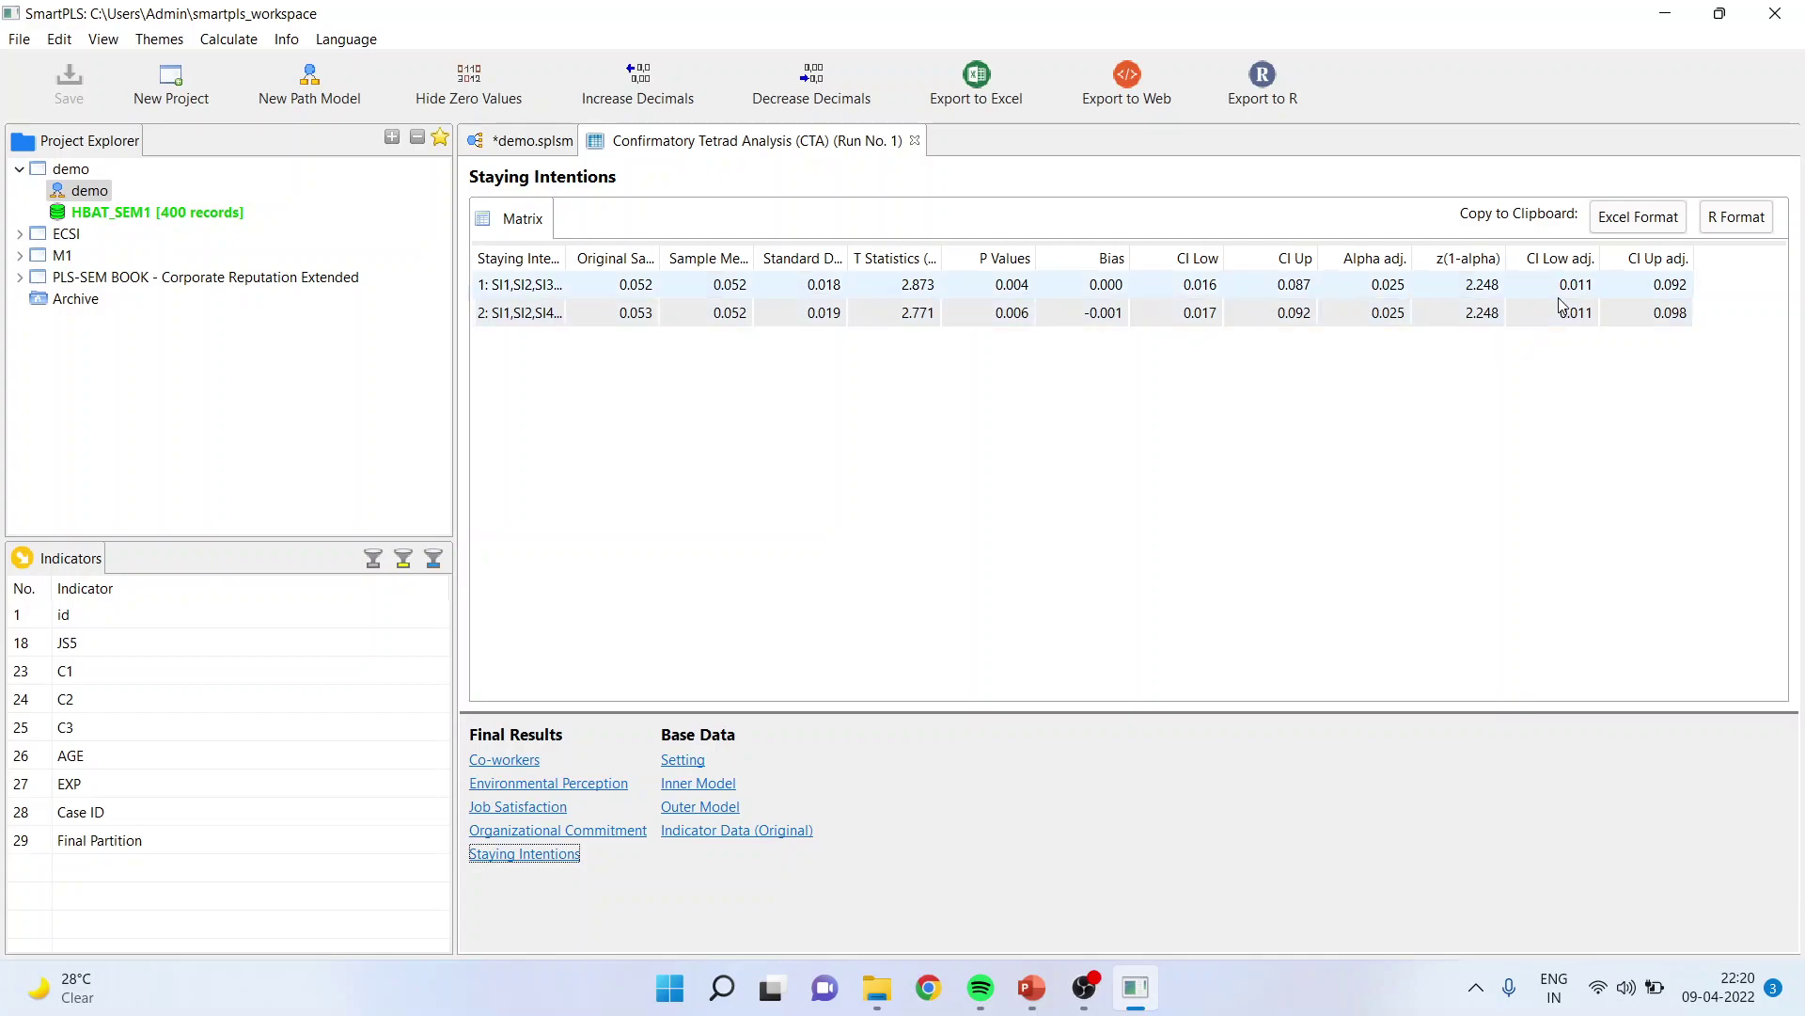
click(1662, 284)
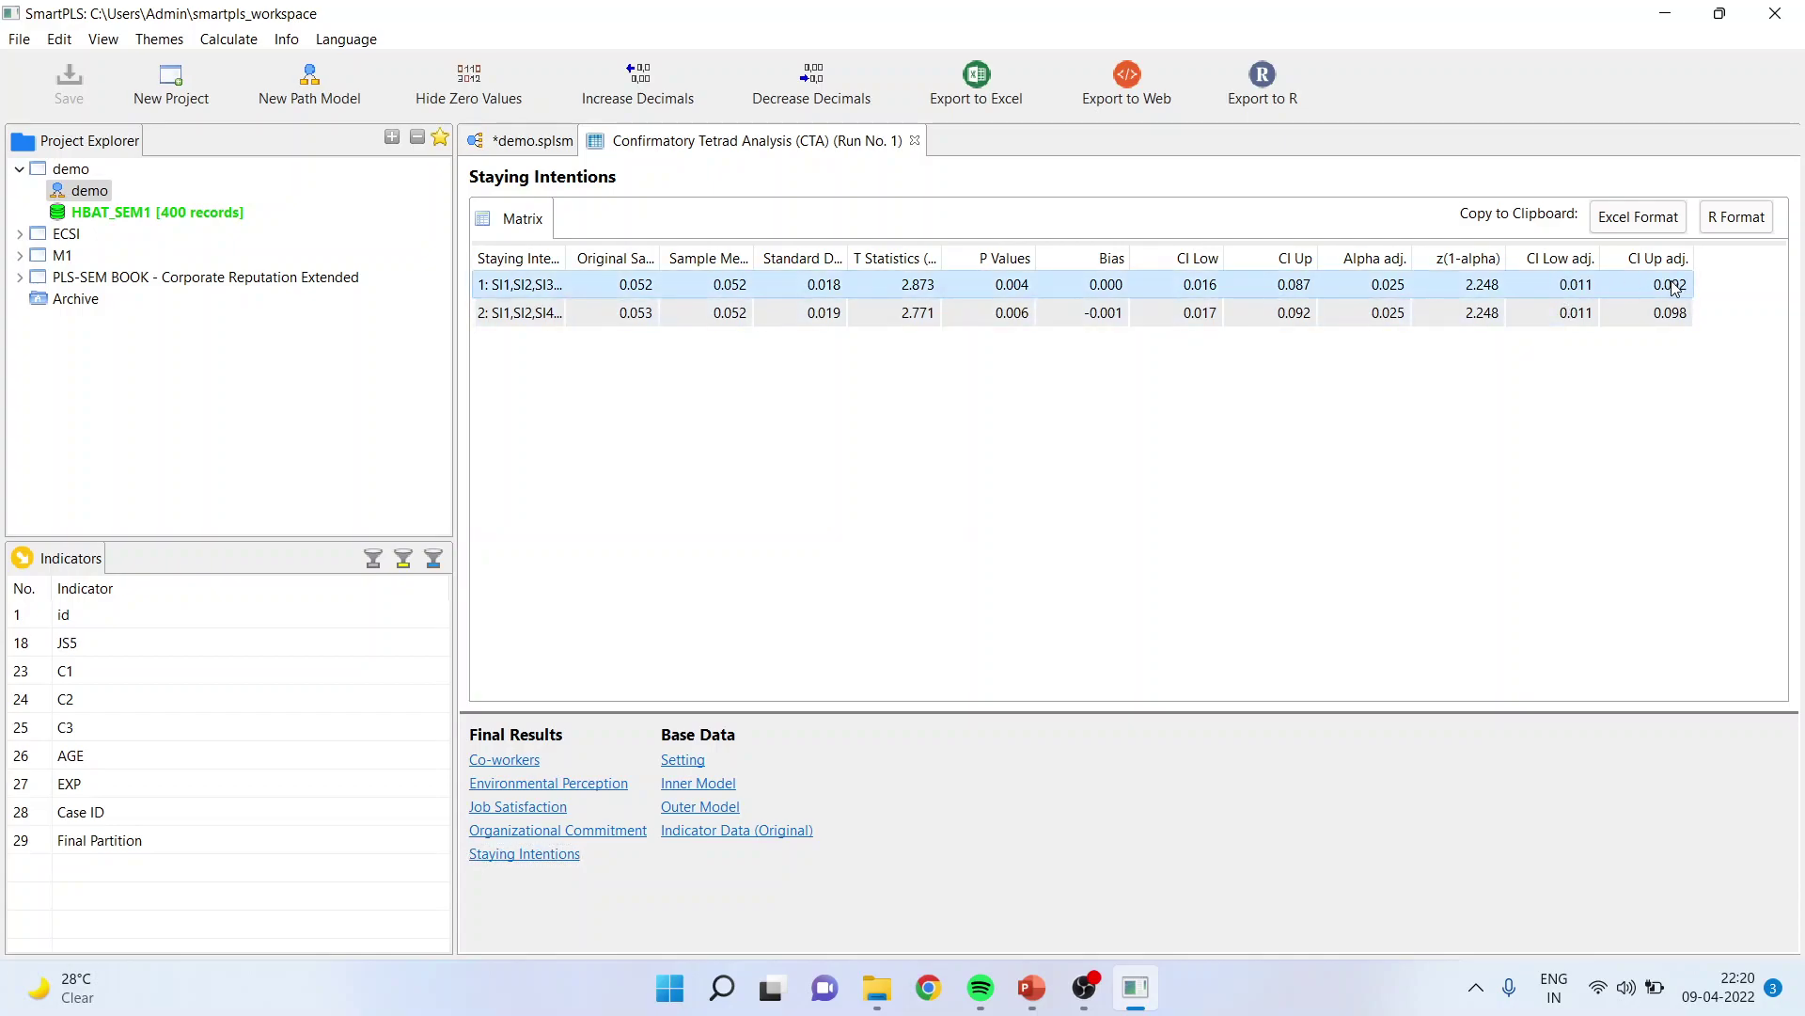
click(1586, 316)
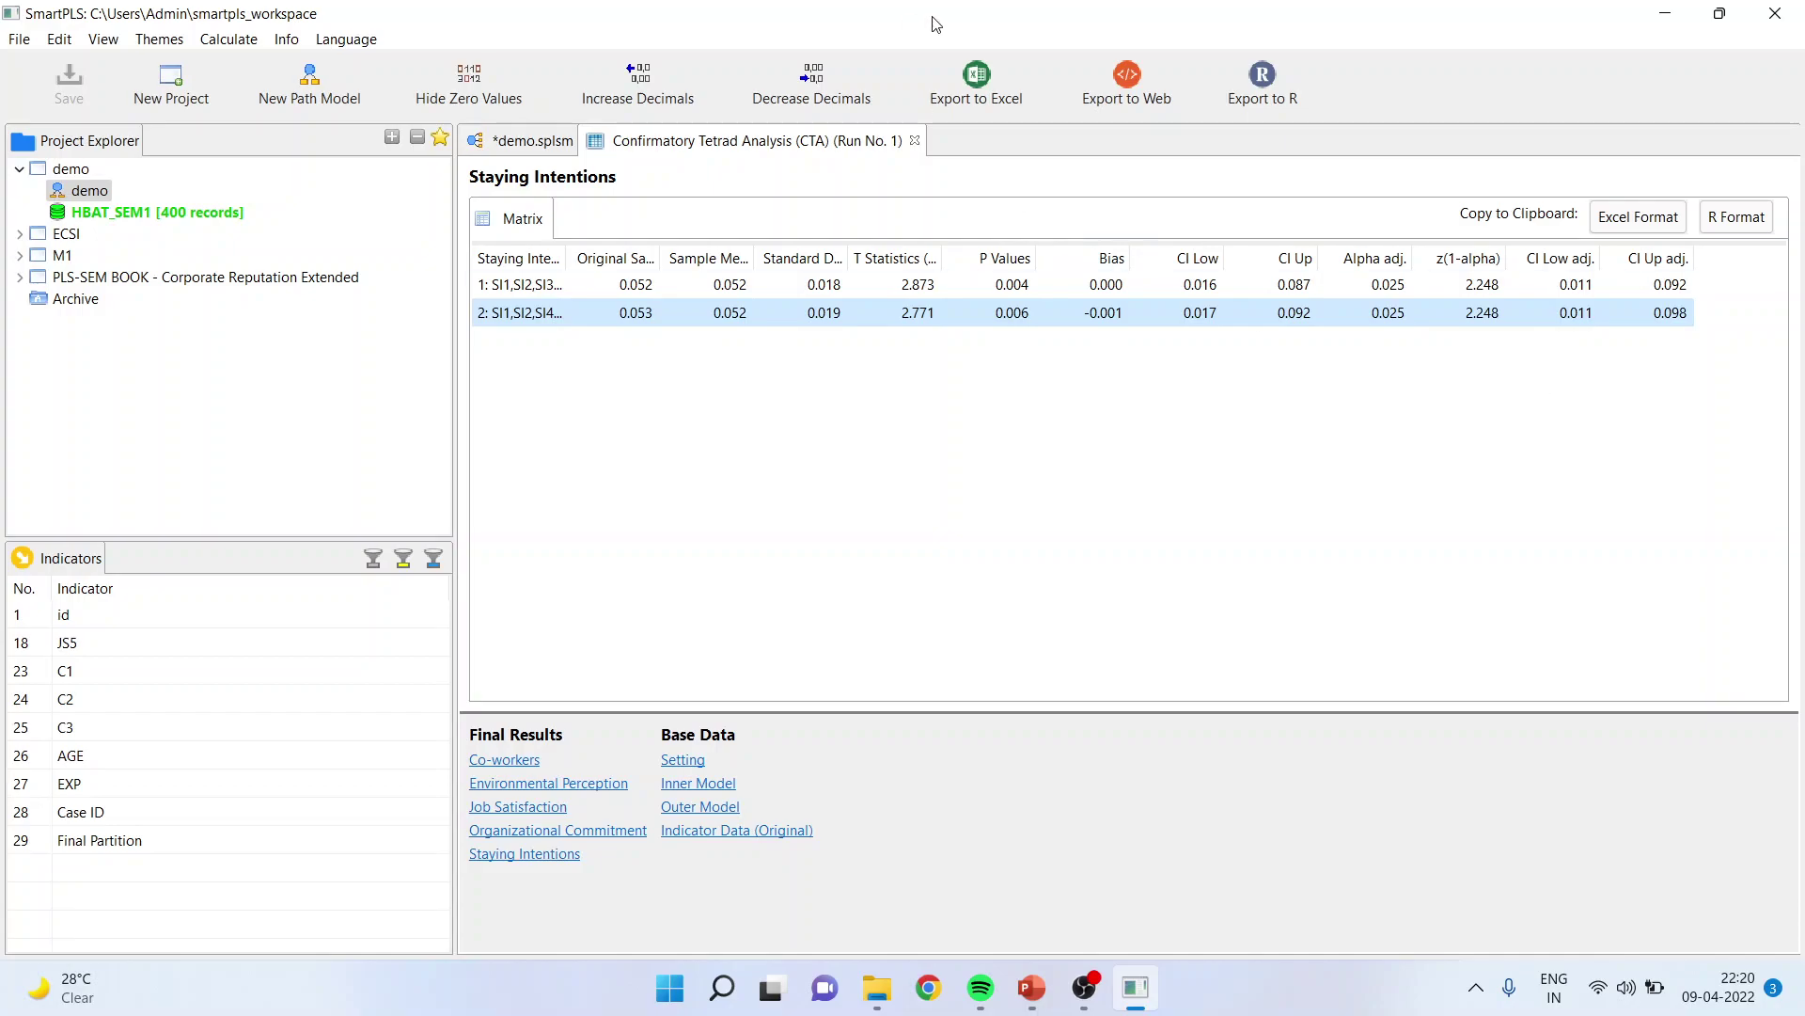
Open the Extended model from the PLS-SEM BOOK - Corporate Reputation Extended project and fit more of its diagram in view
click(20, 279)
double_click(123, 301)
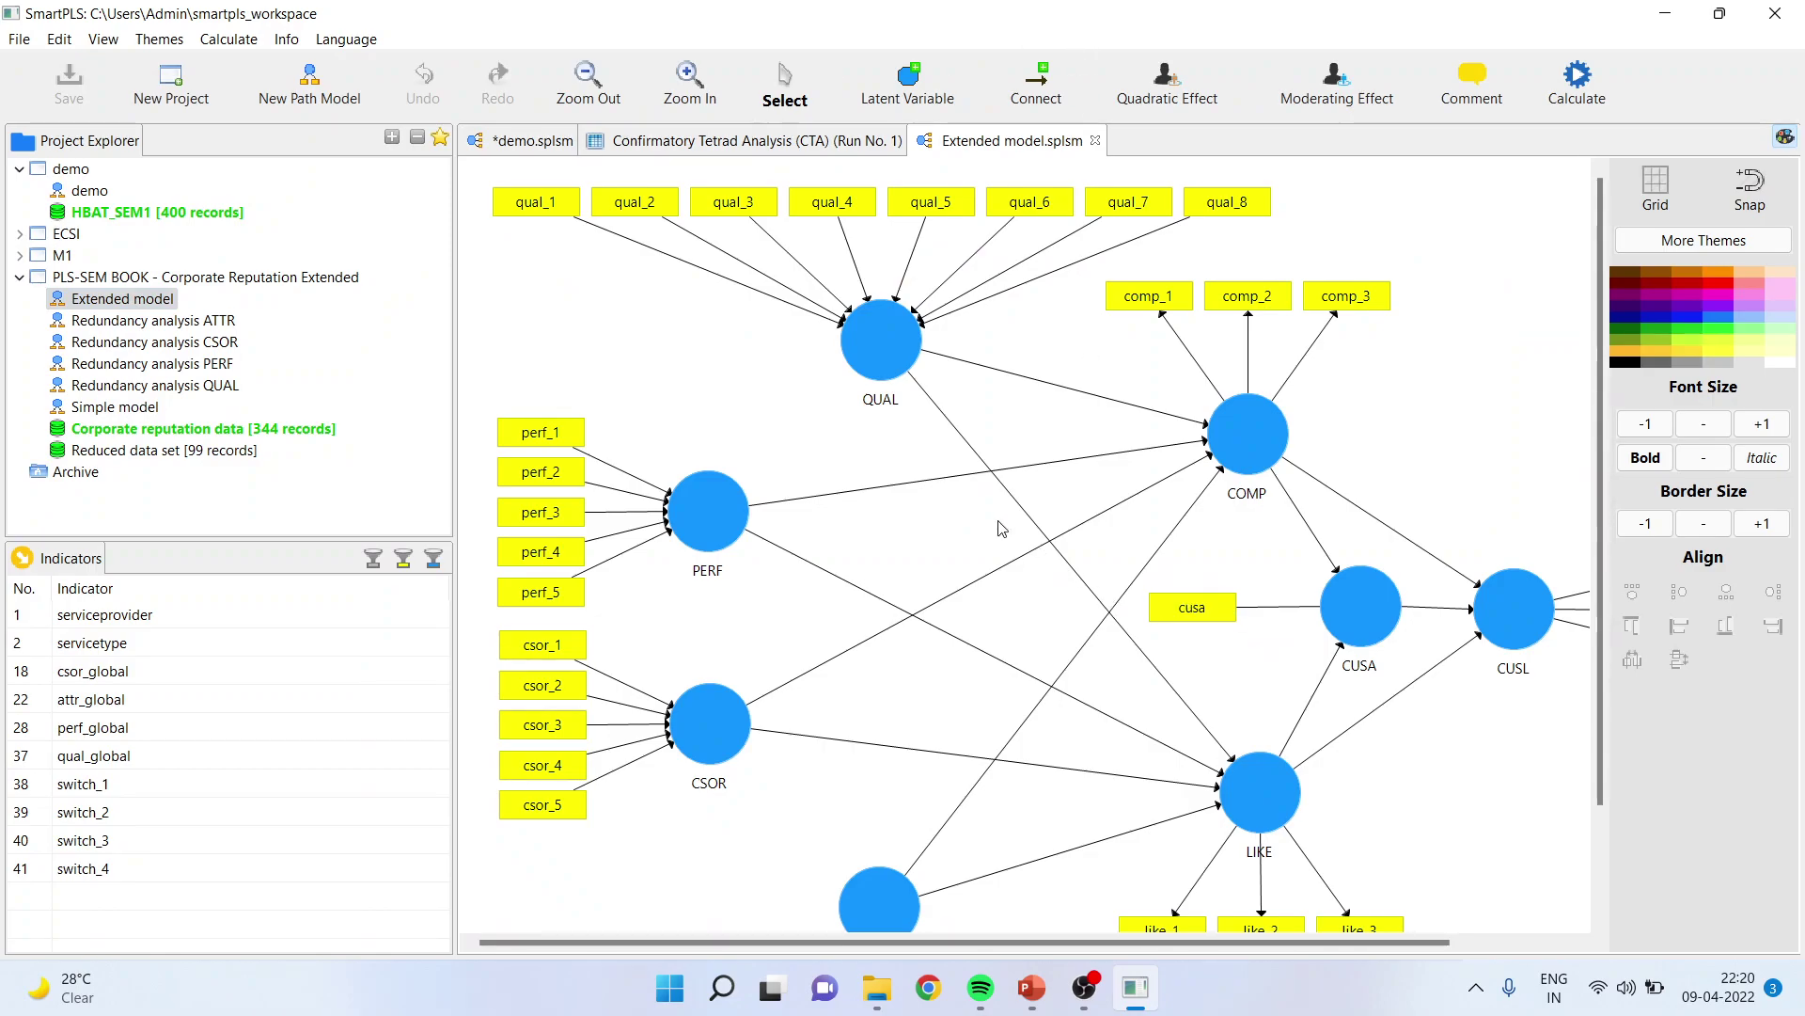
click(590, 82)
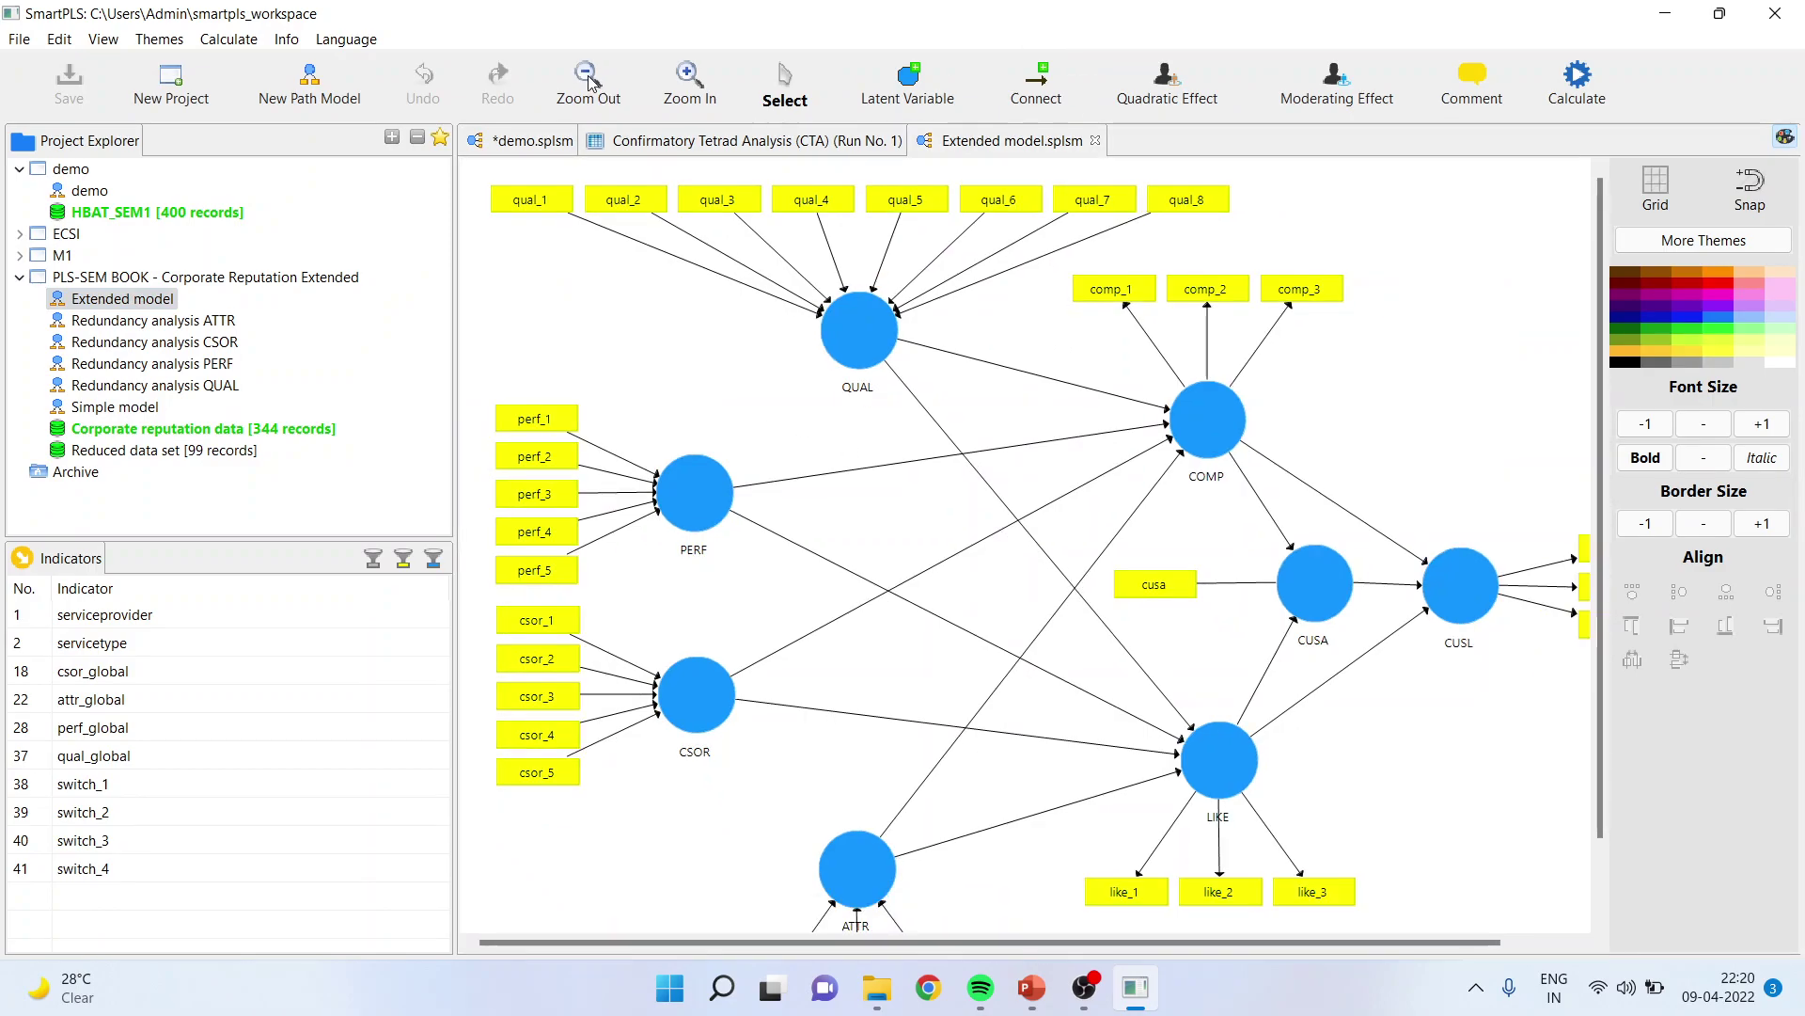
click(590, 83)
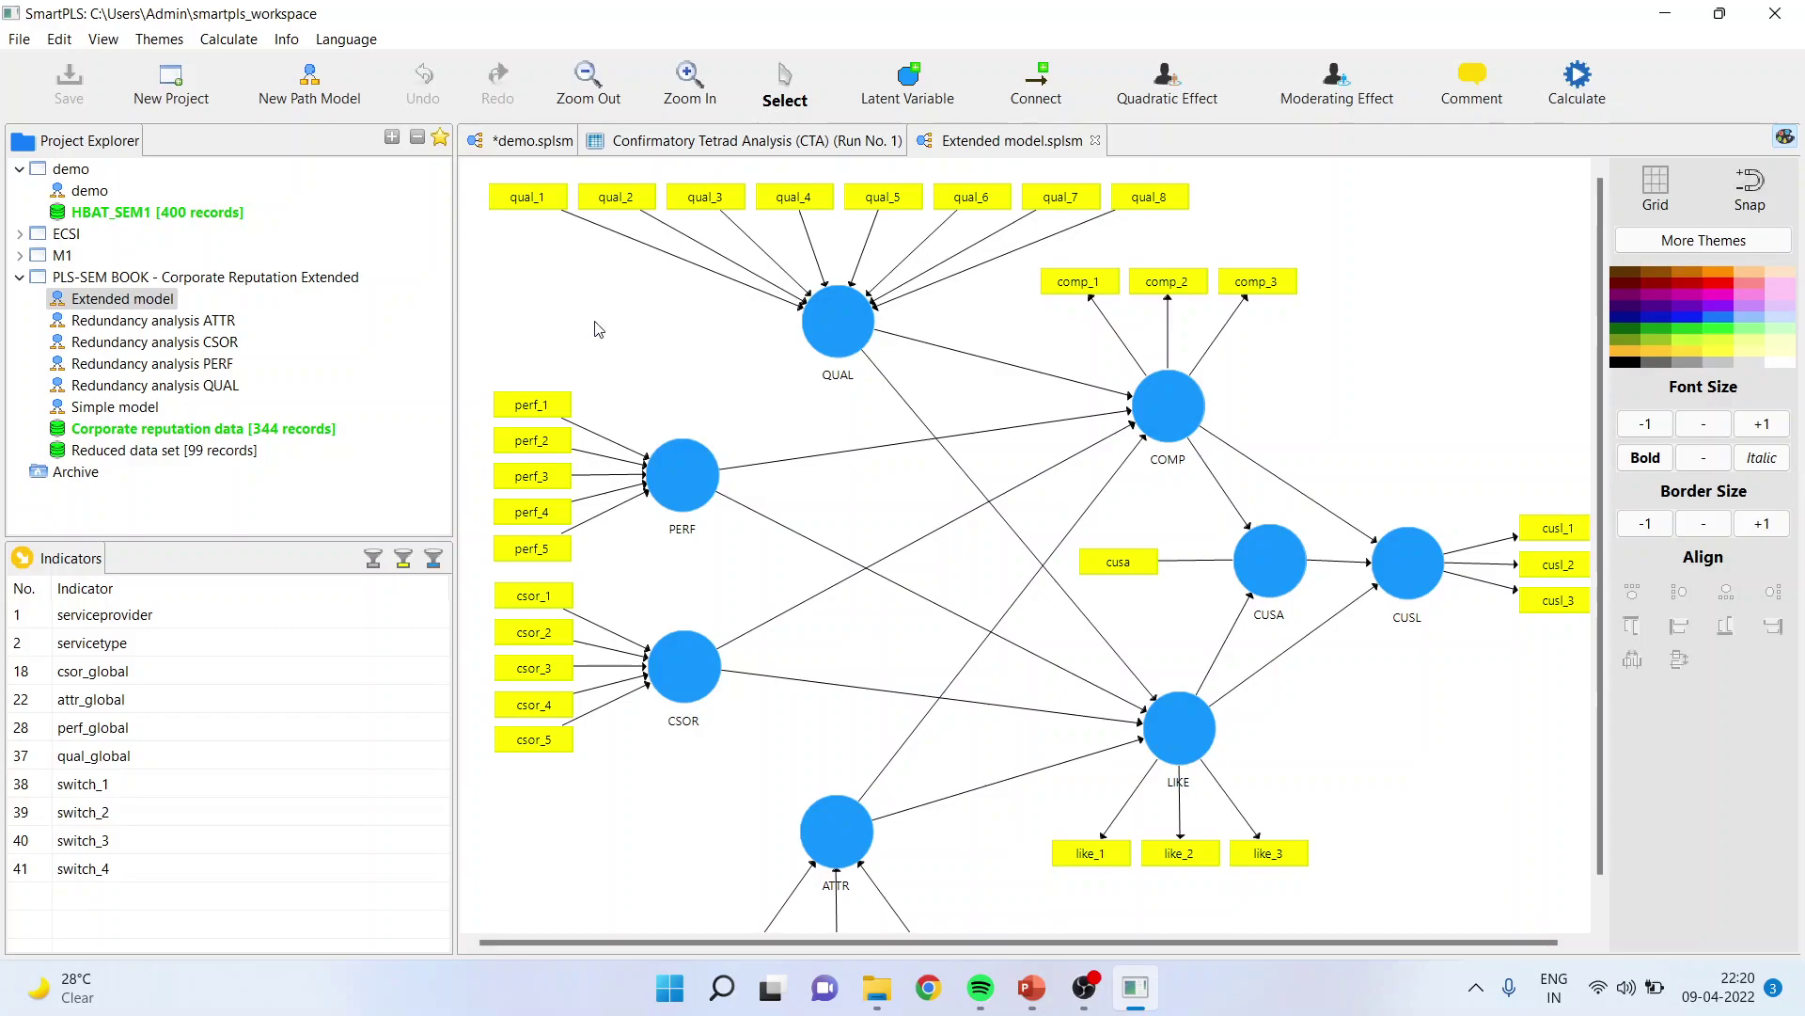
Run a Confirmatory Tetrad Analysis on the Extended model with 500 subsamples, a two-tailed test and a 0.05 significance level
click(1580, 84)
click(1572, 178)
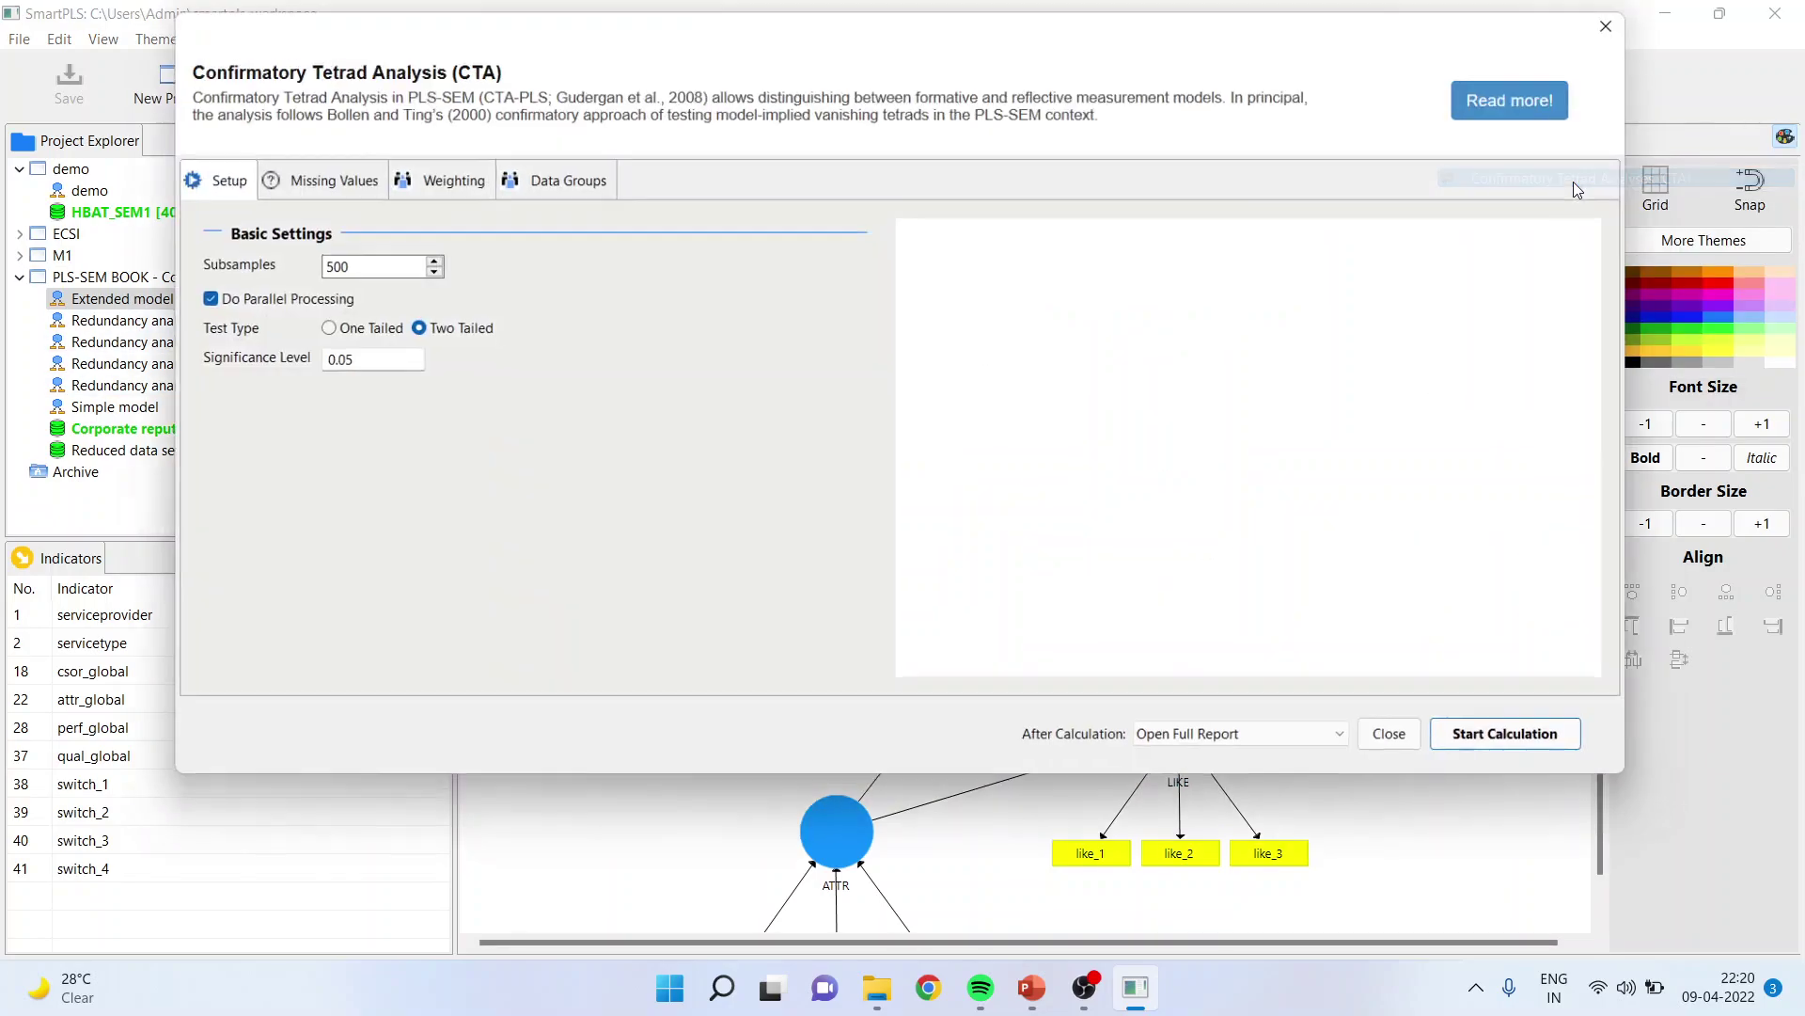
click(1528, 746)
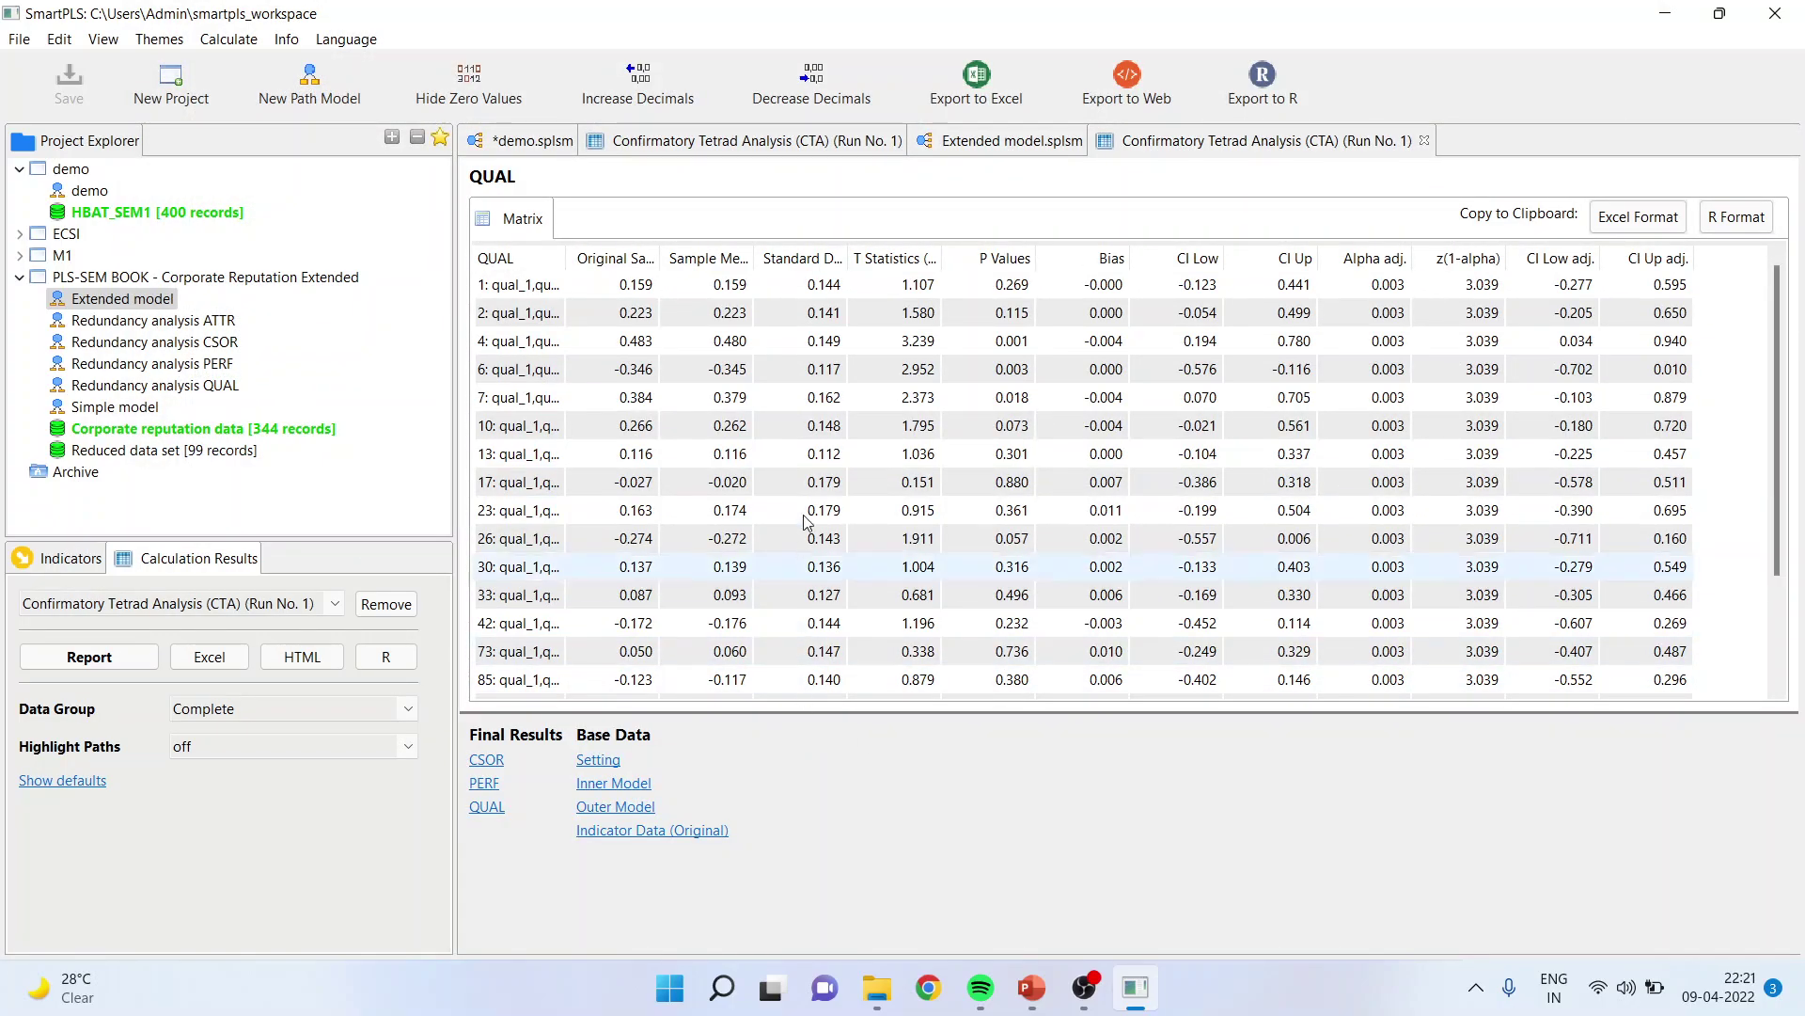
Compare the Extended model's constructs and indicators with the QUAL tetrads in its CTA report, showing the full tetrad names
click(985, 143)
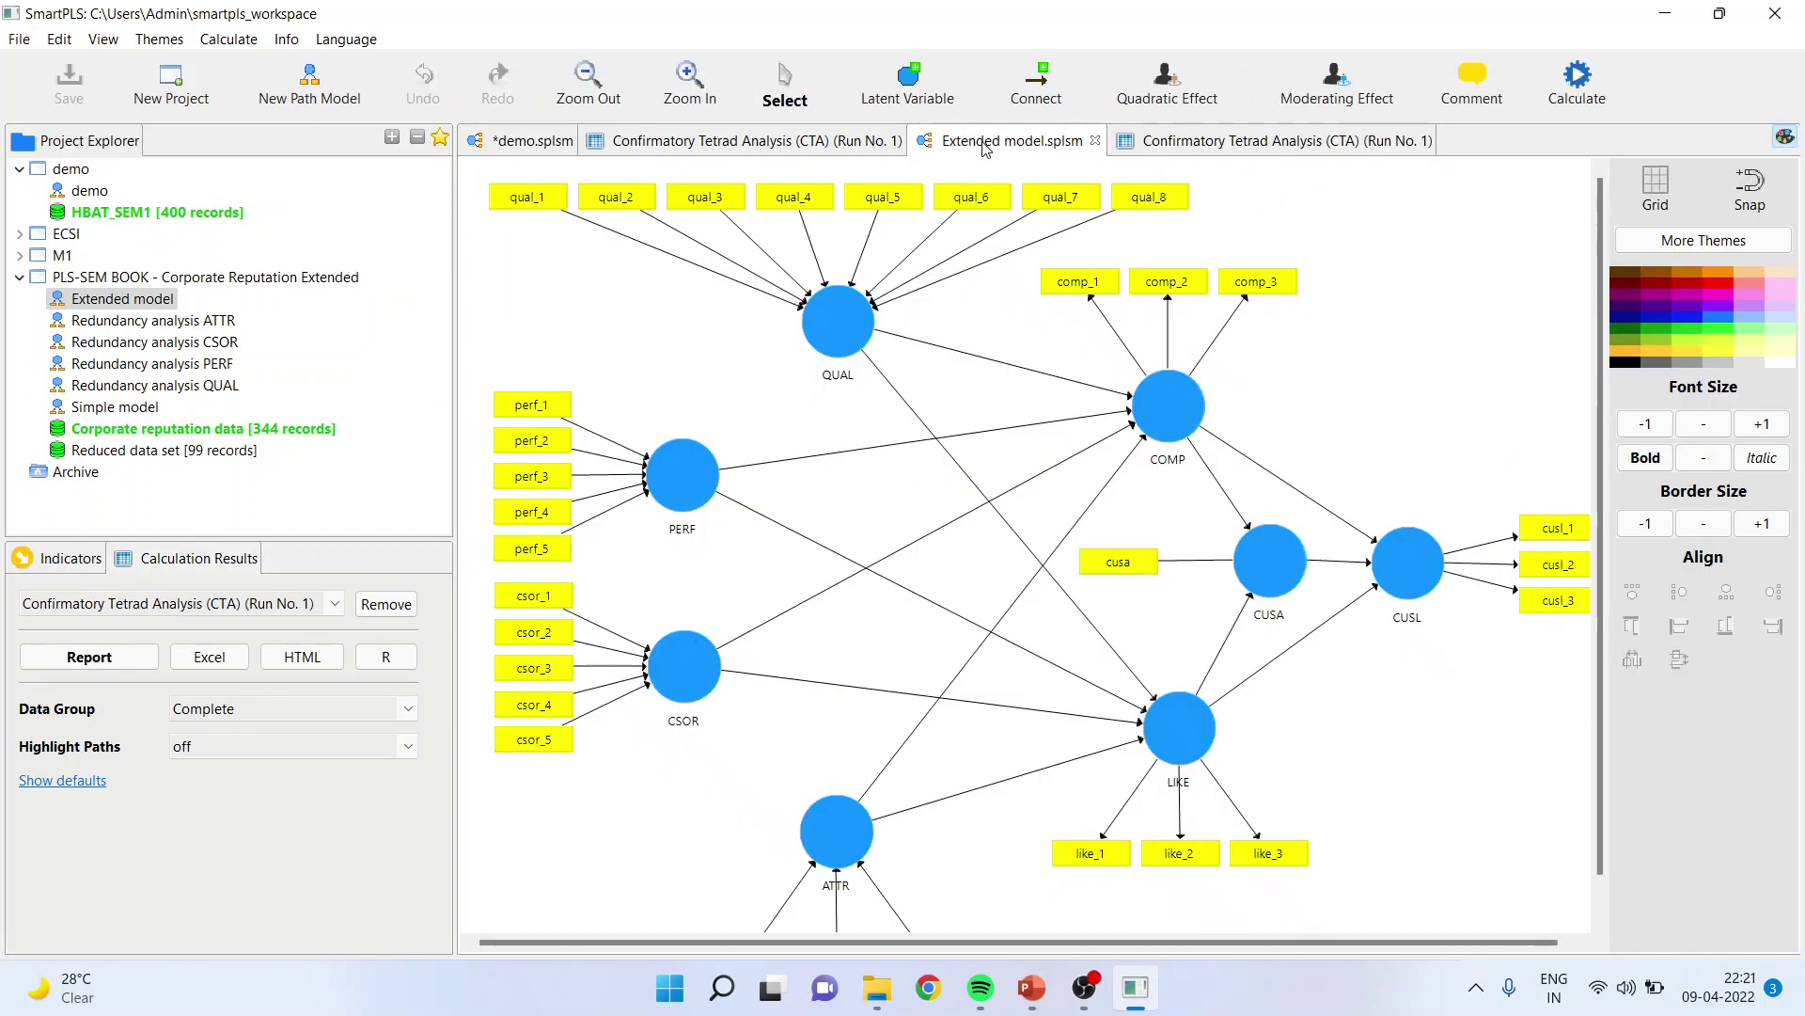
click(1253, 146)
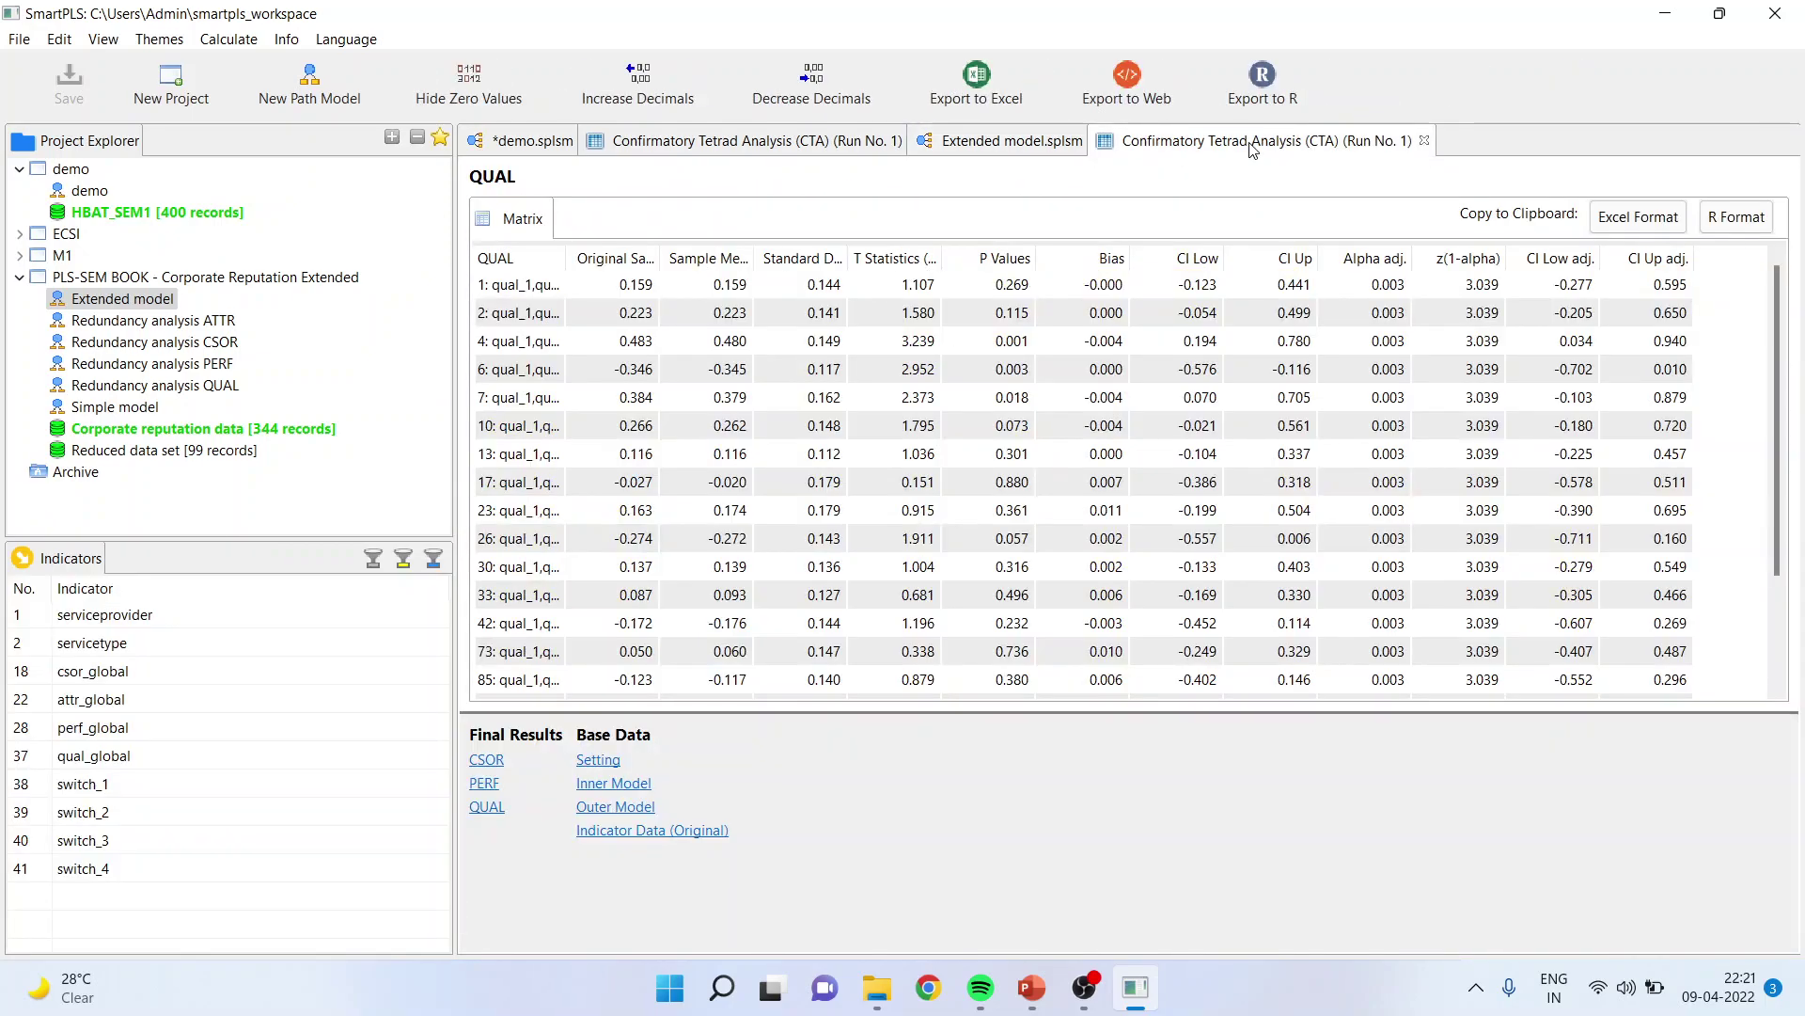
click(798, 150)
click(1011, 141)
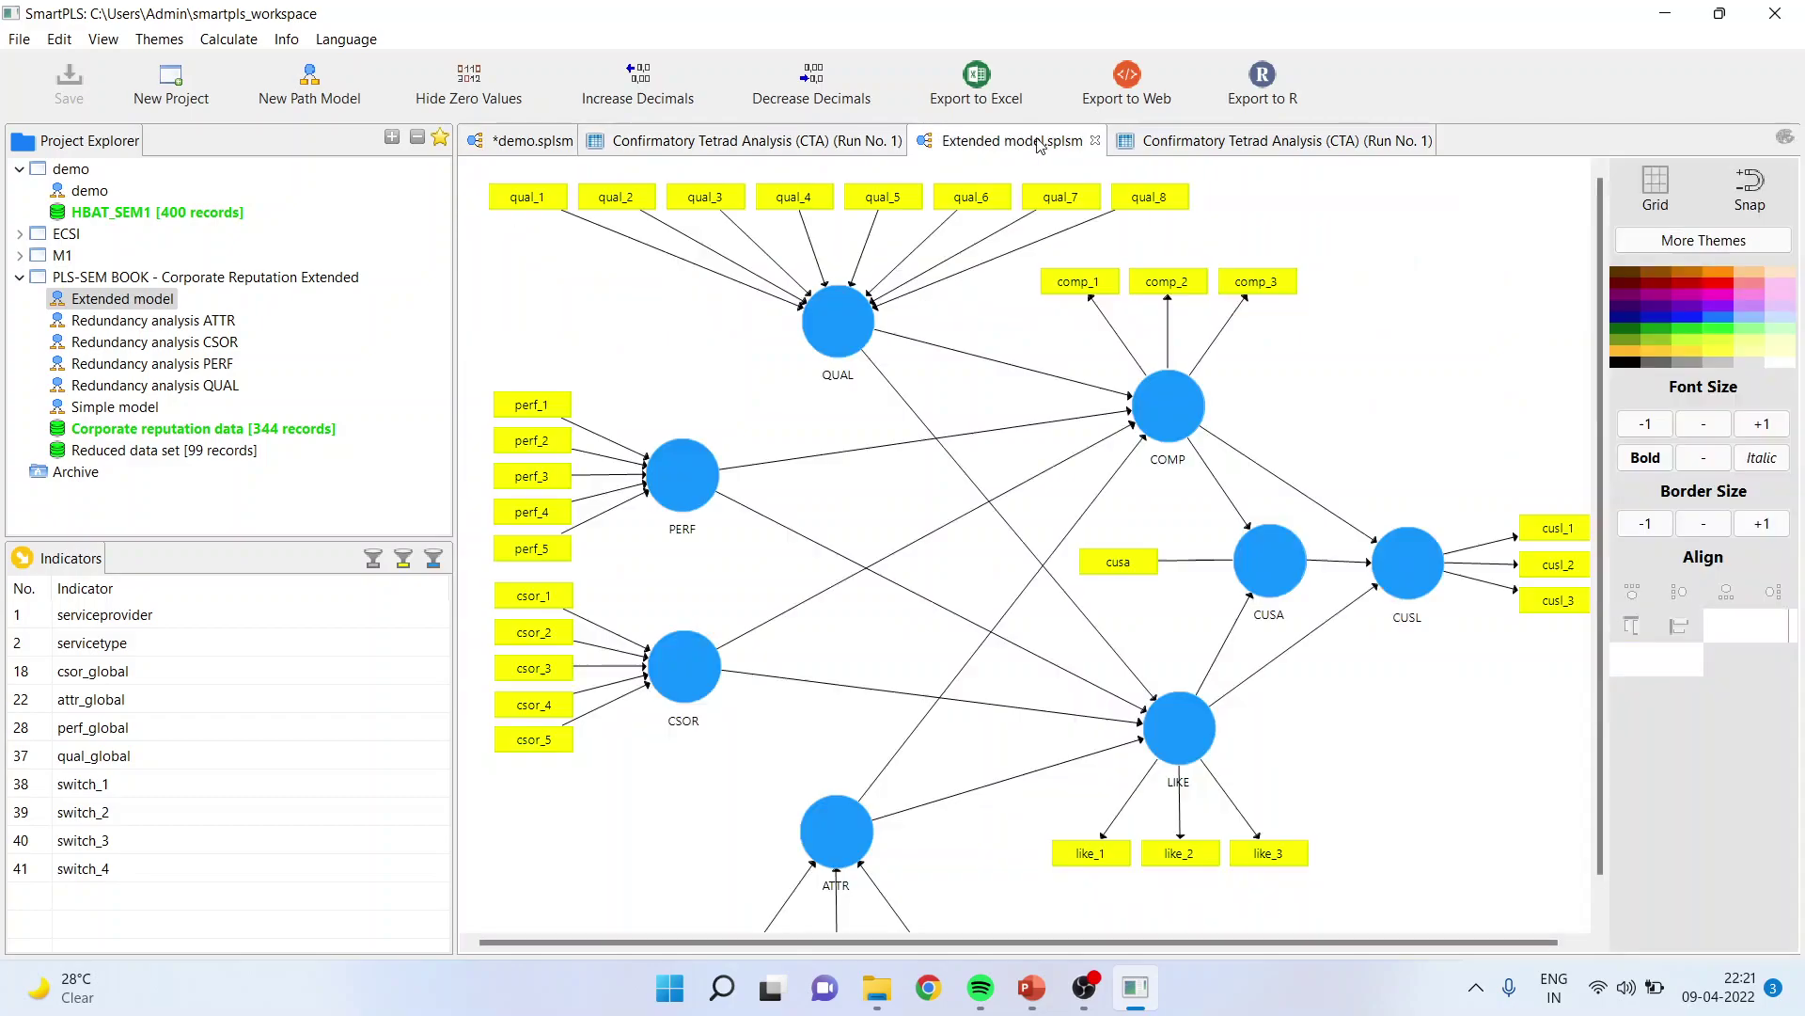
click(1174, 143)
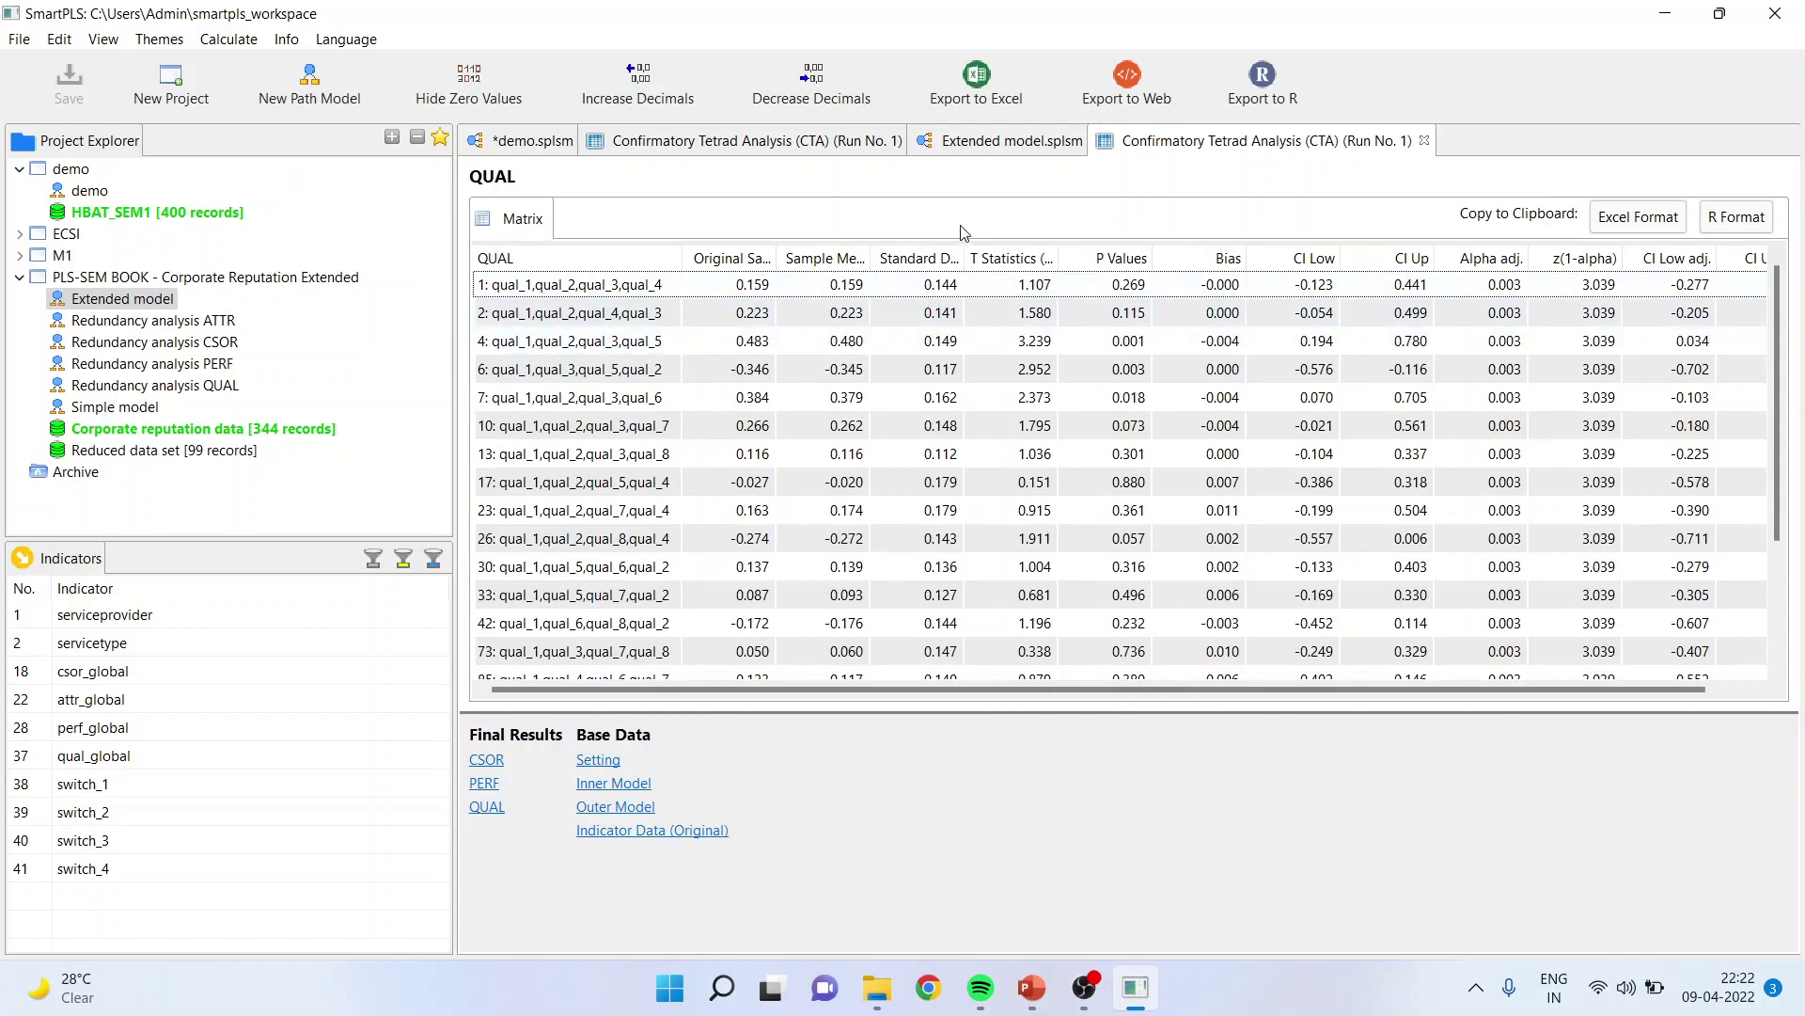
click(983, 141)
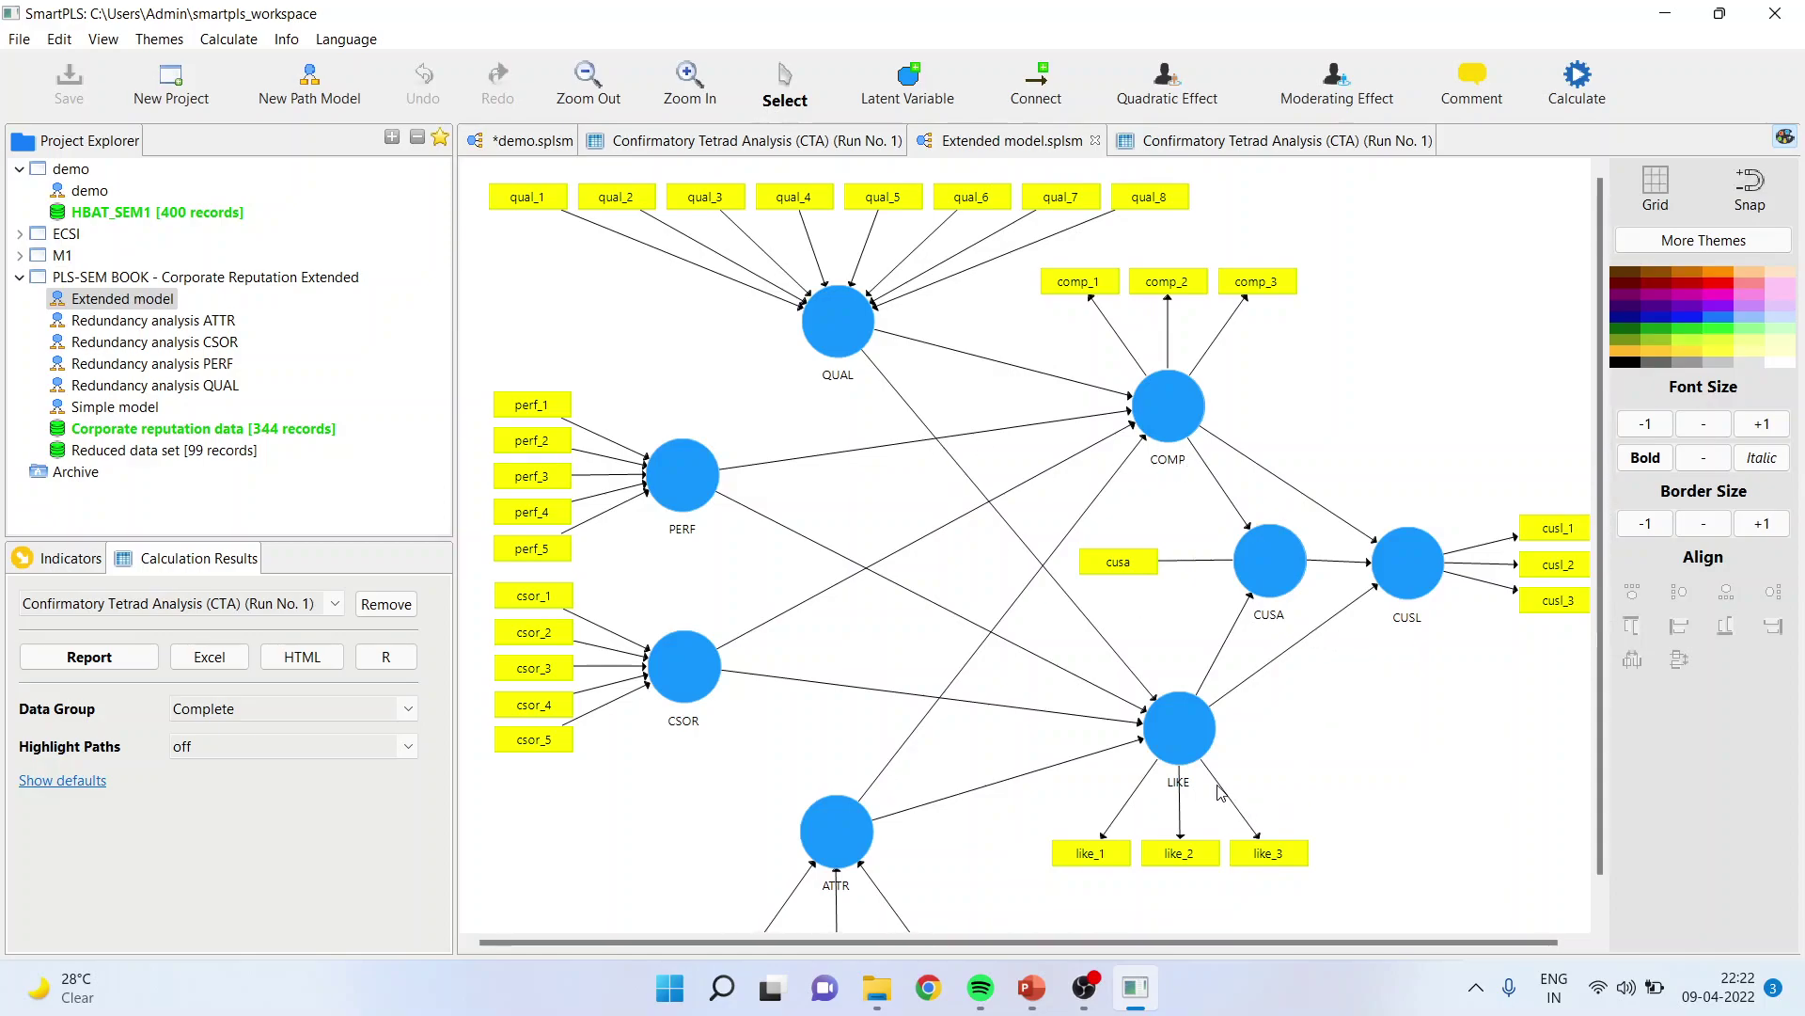
click(1198, 150)
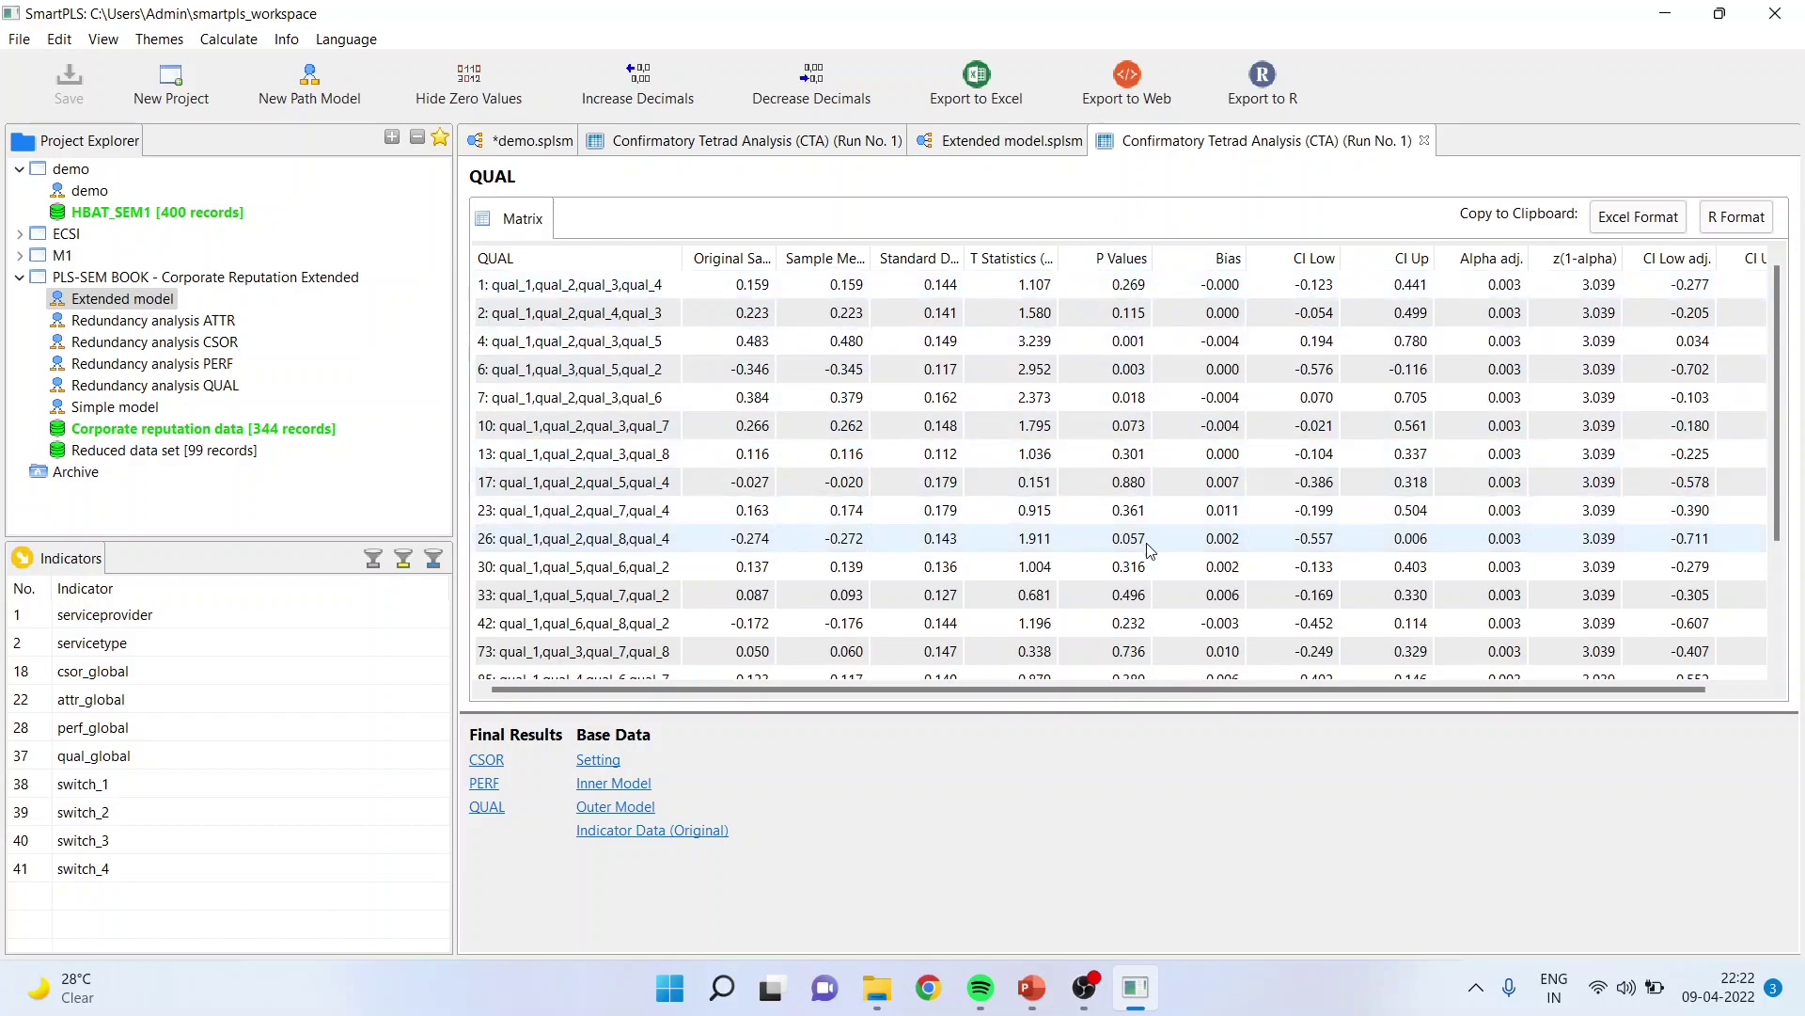
Examine the p values and adjusted confidence intervals of the QUAL, CSOR and PERF tetrads
drag(1777, 348, 1783, 458)
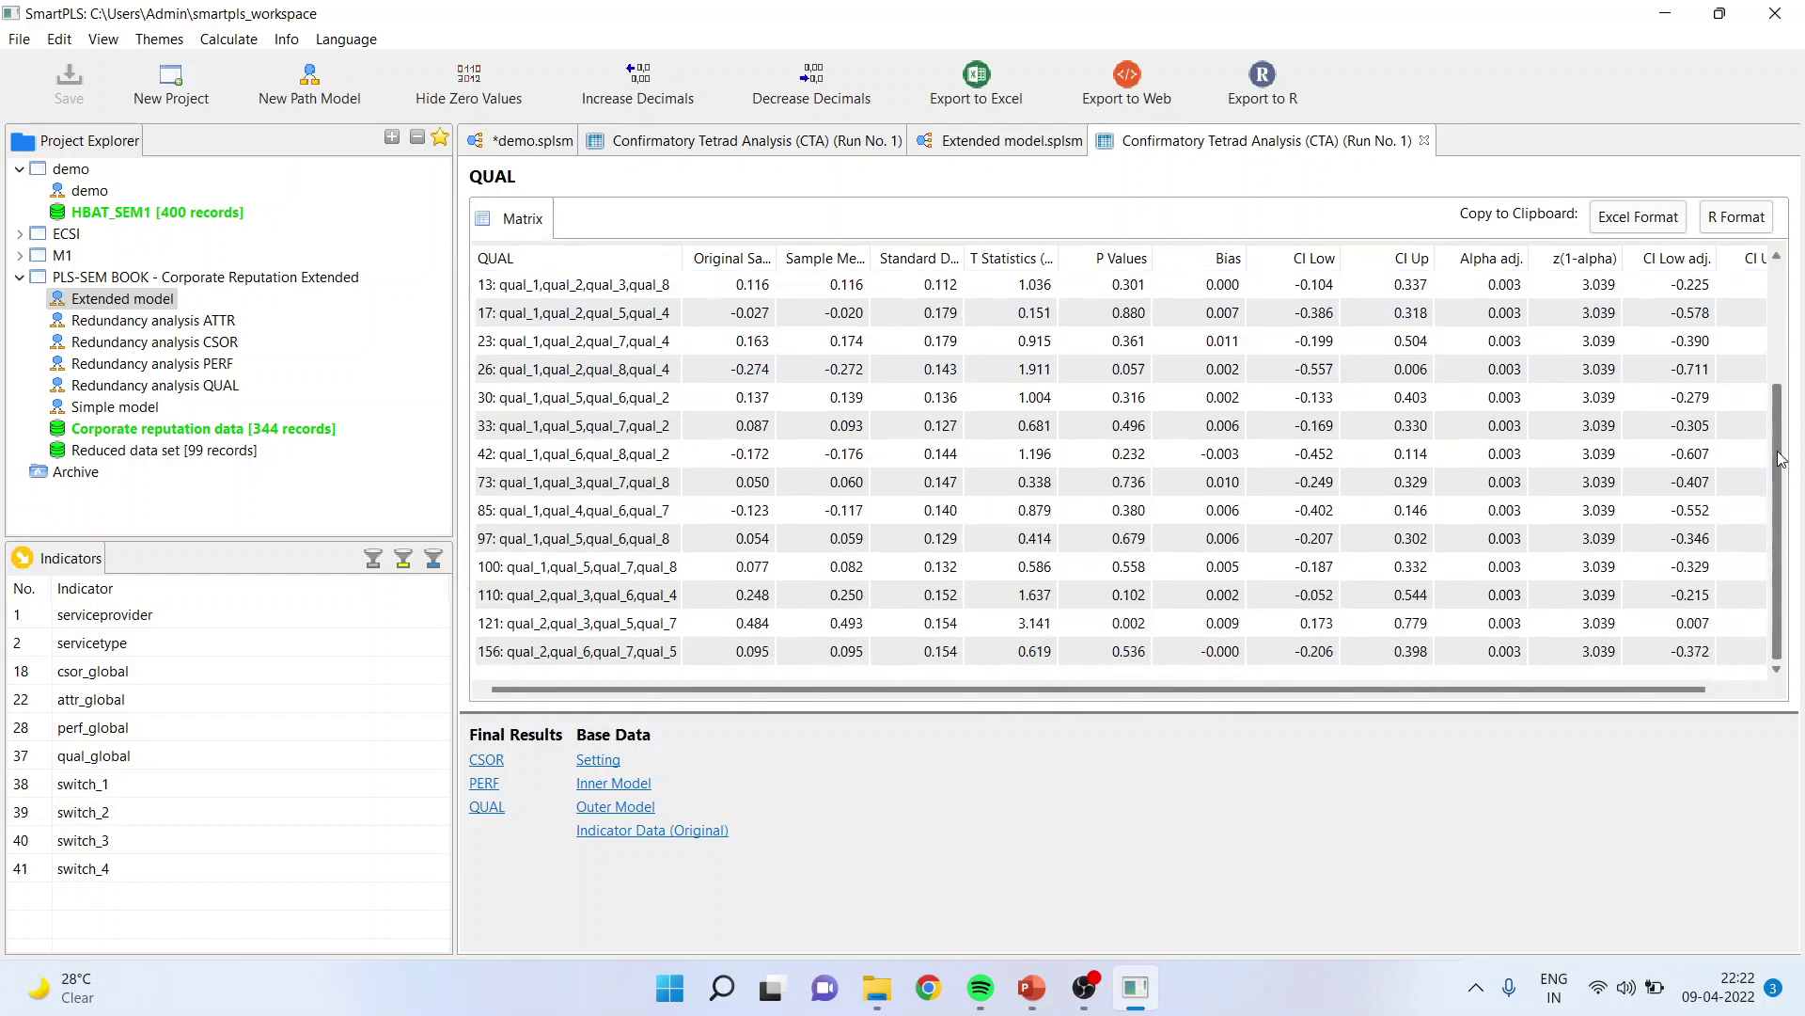
scroll(1783, 489, up, 2)
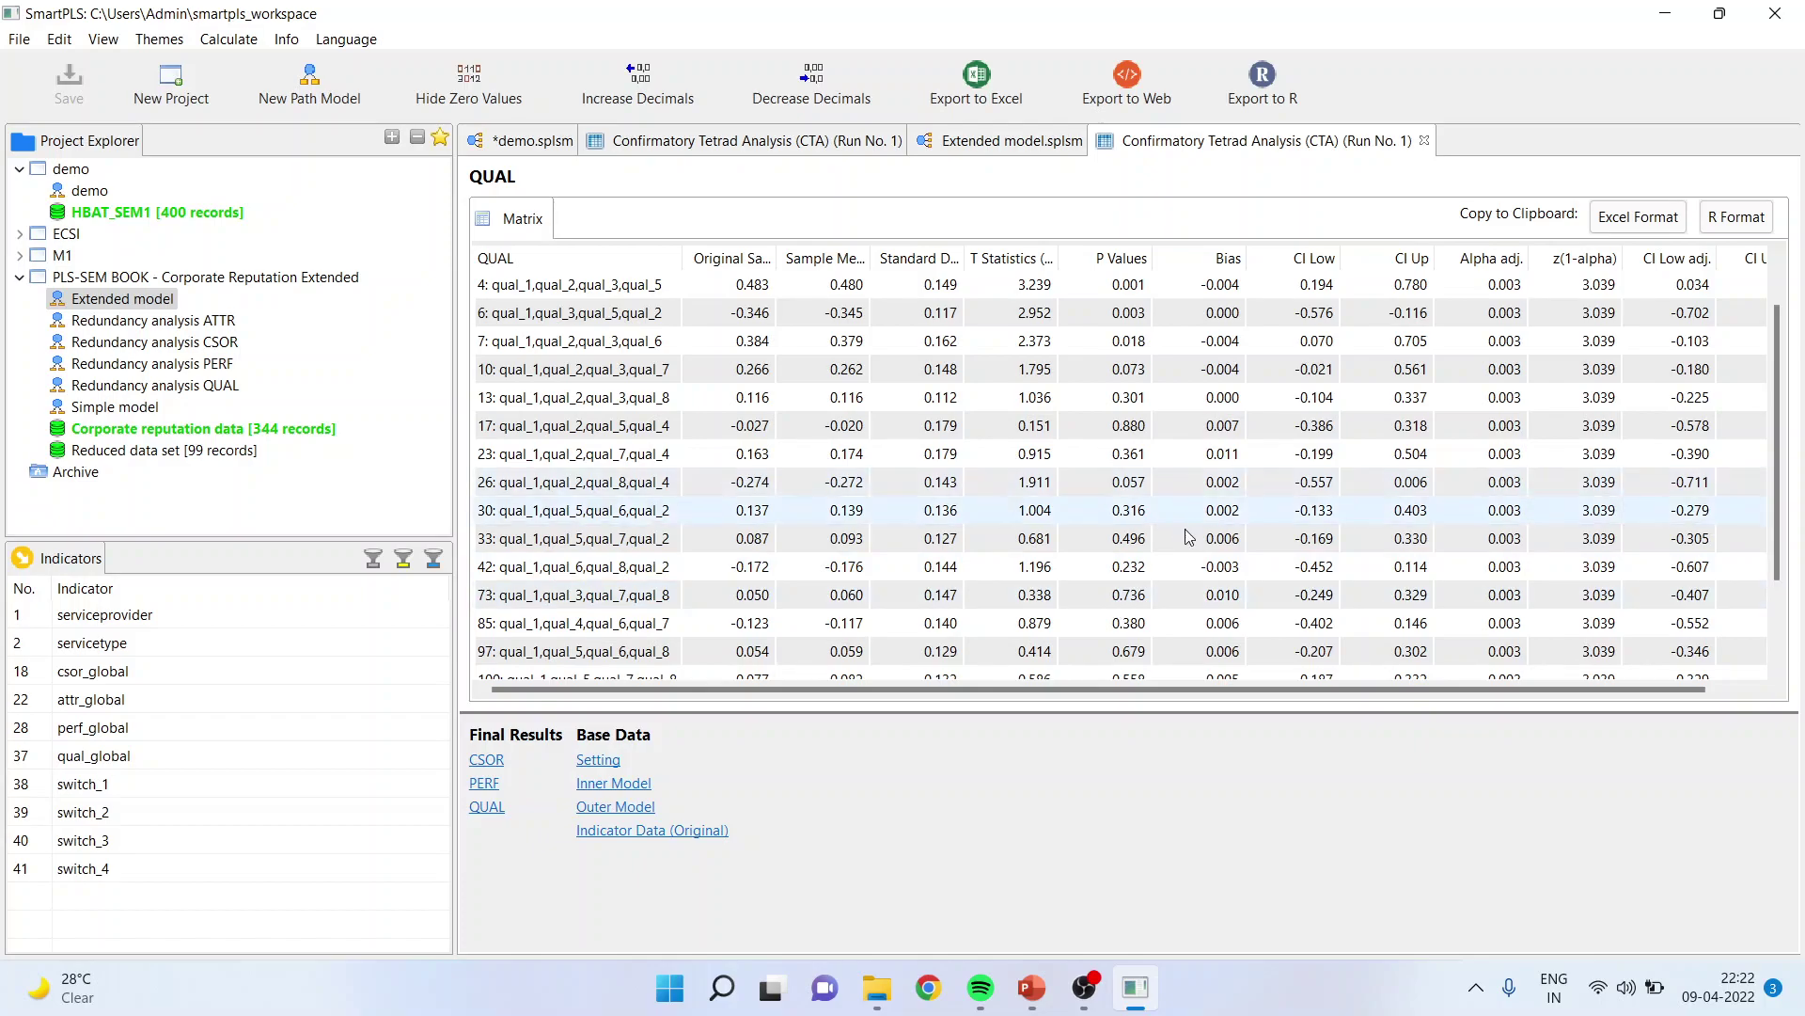
drag(1200, 690, 1312, 686)
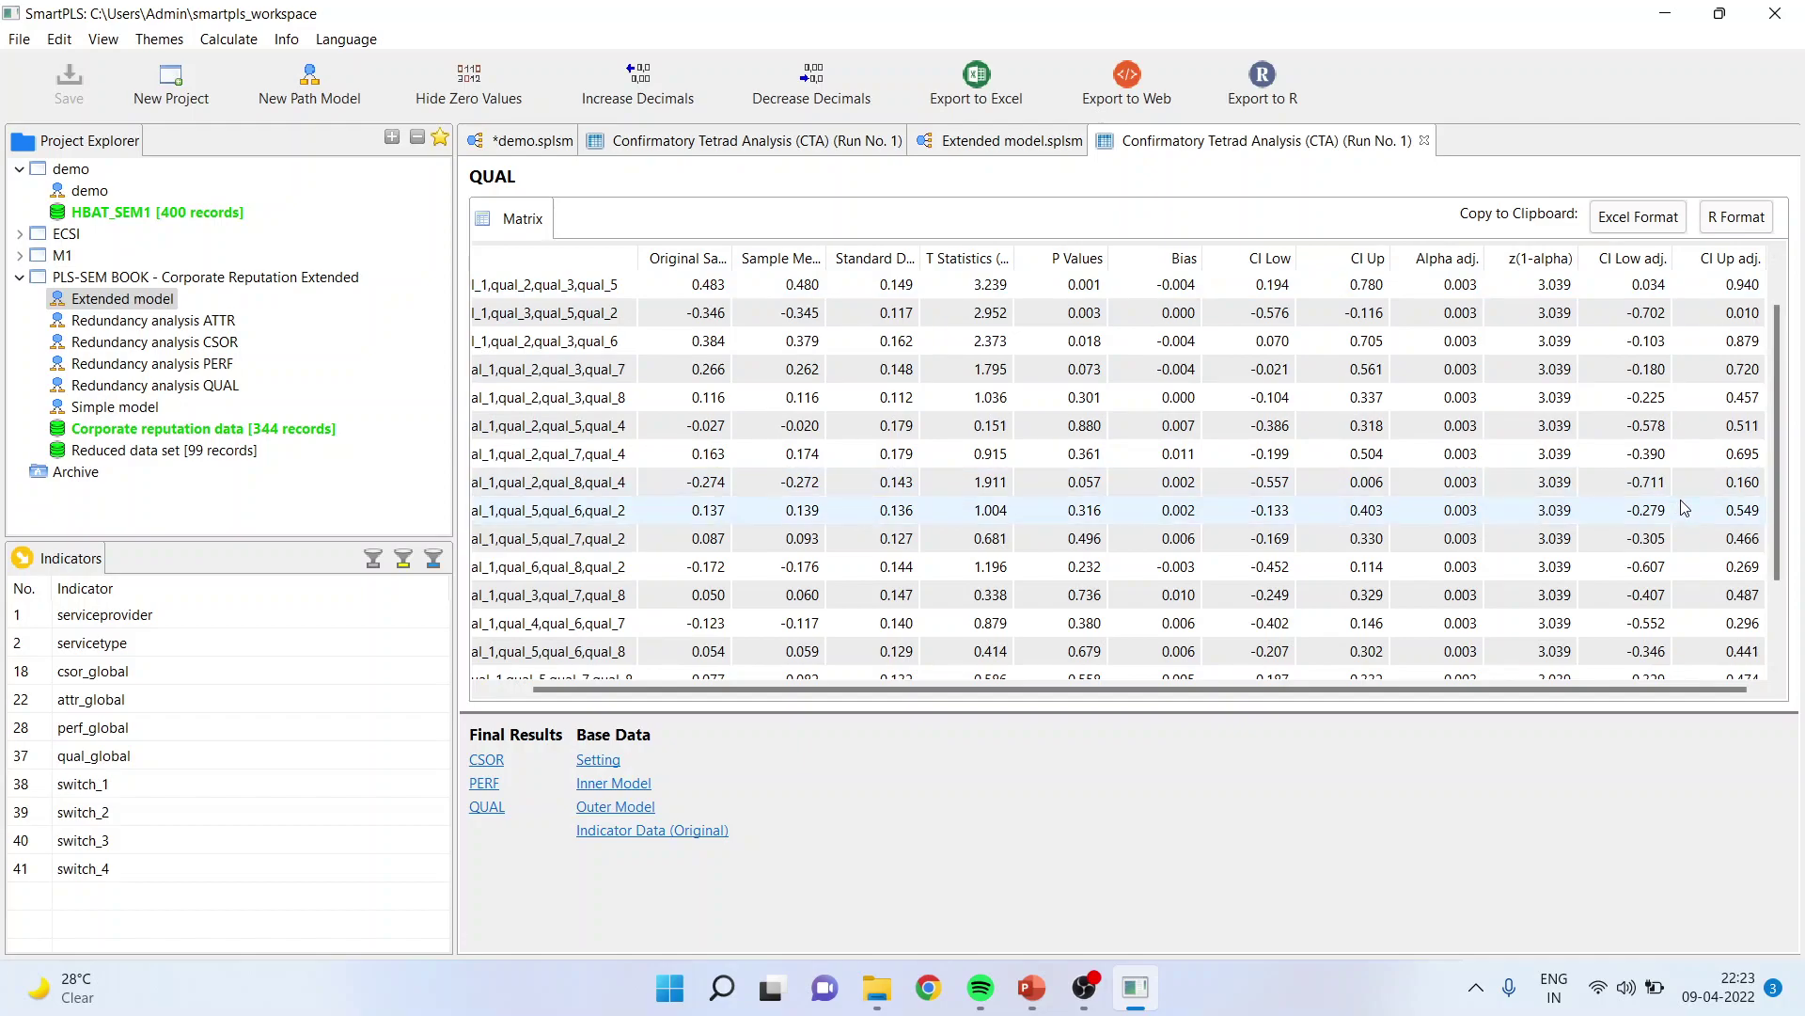
click(486, 761)
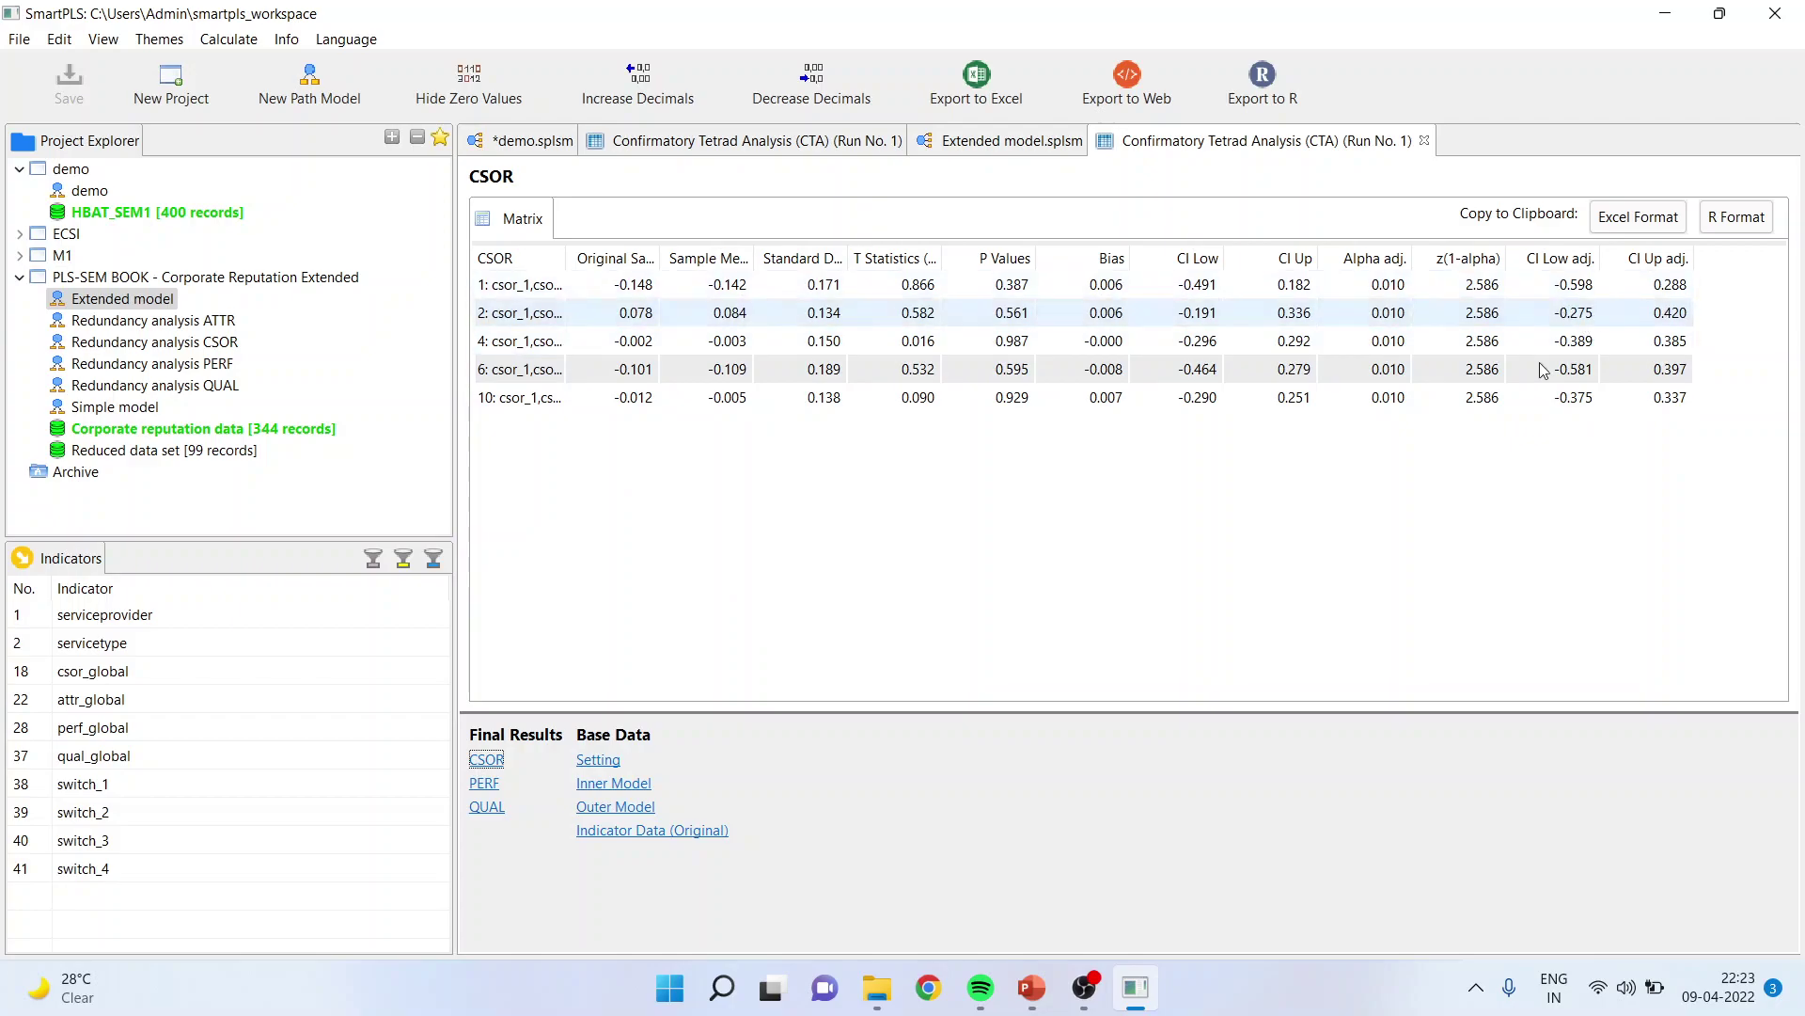
click(494, 788)
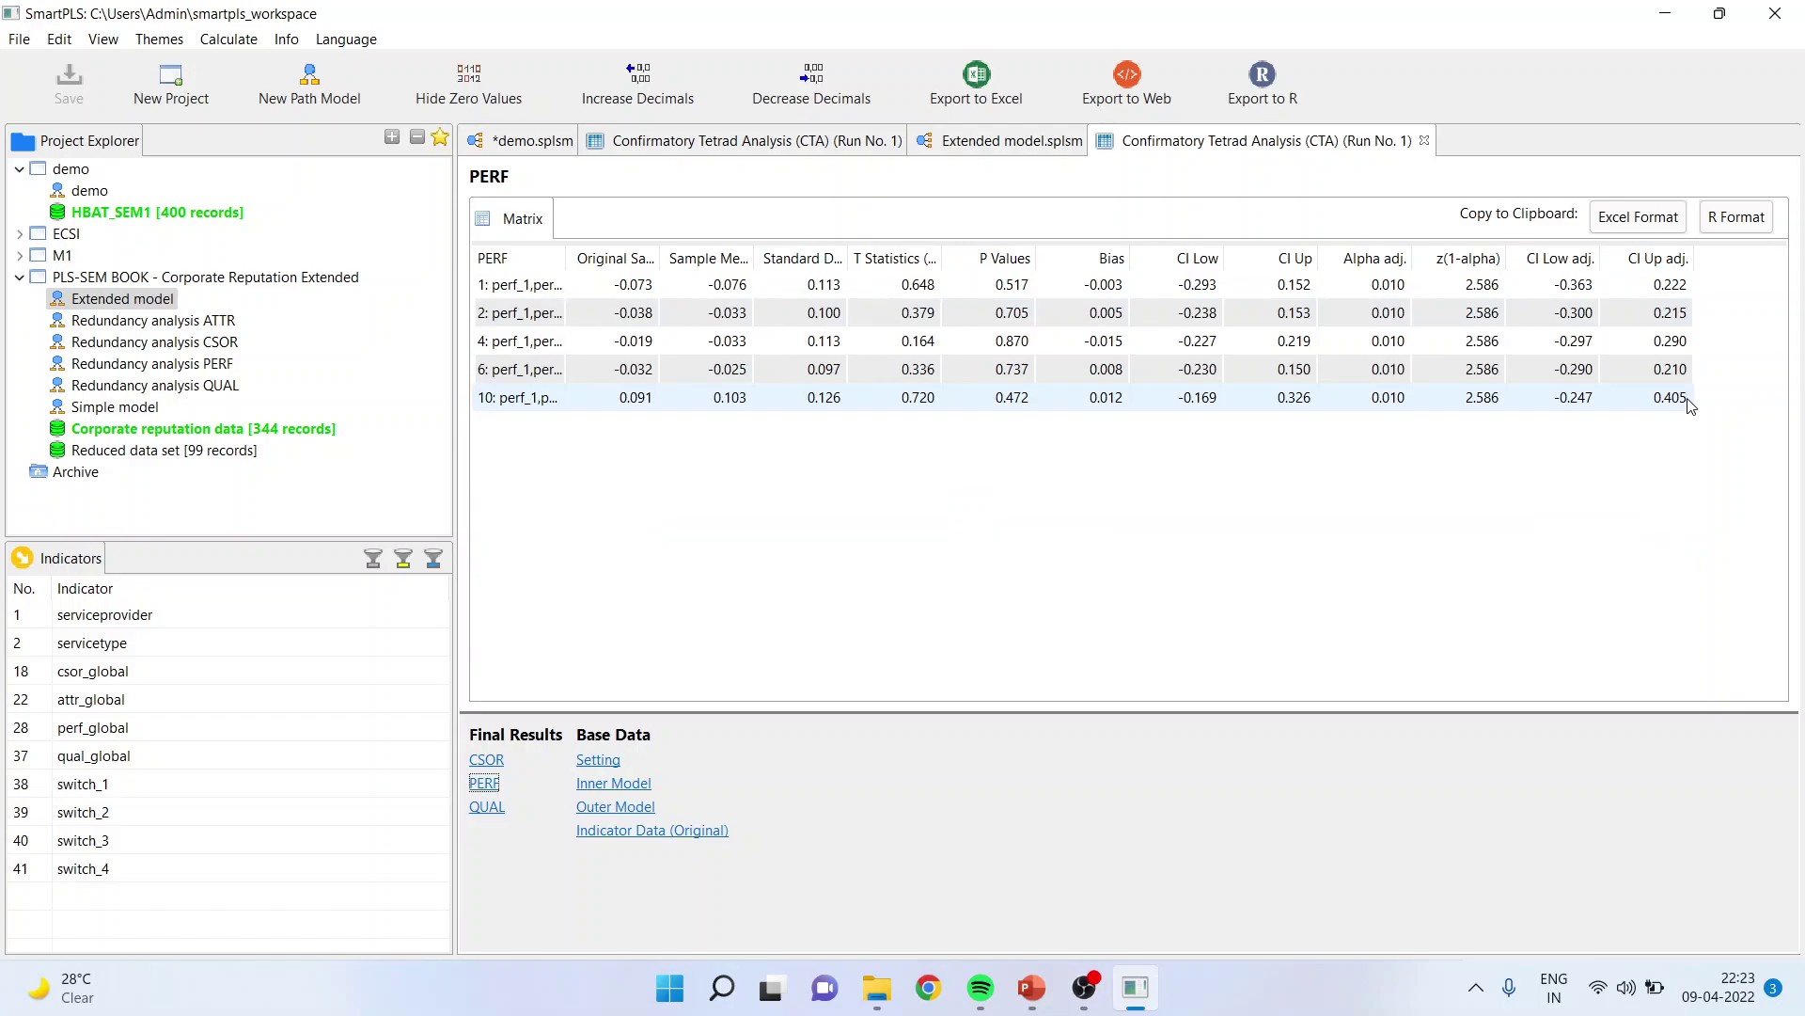
click(487, 807)
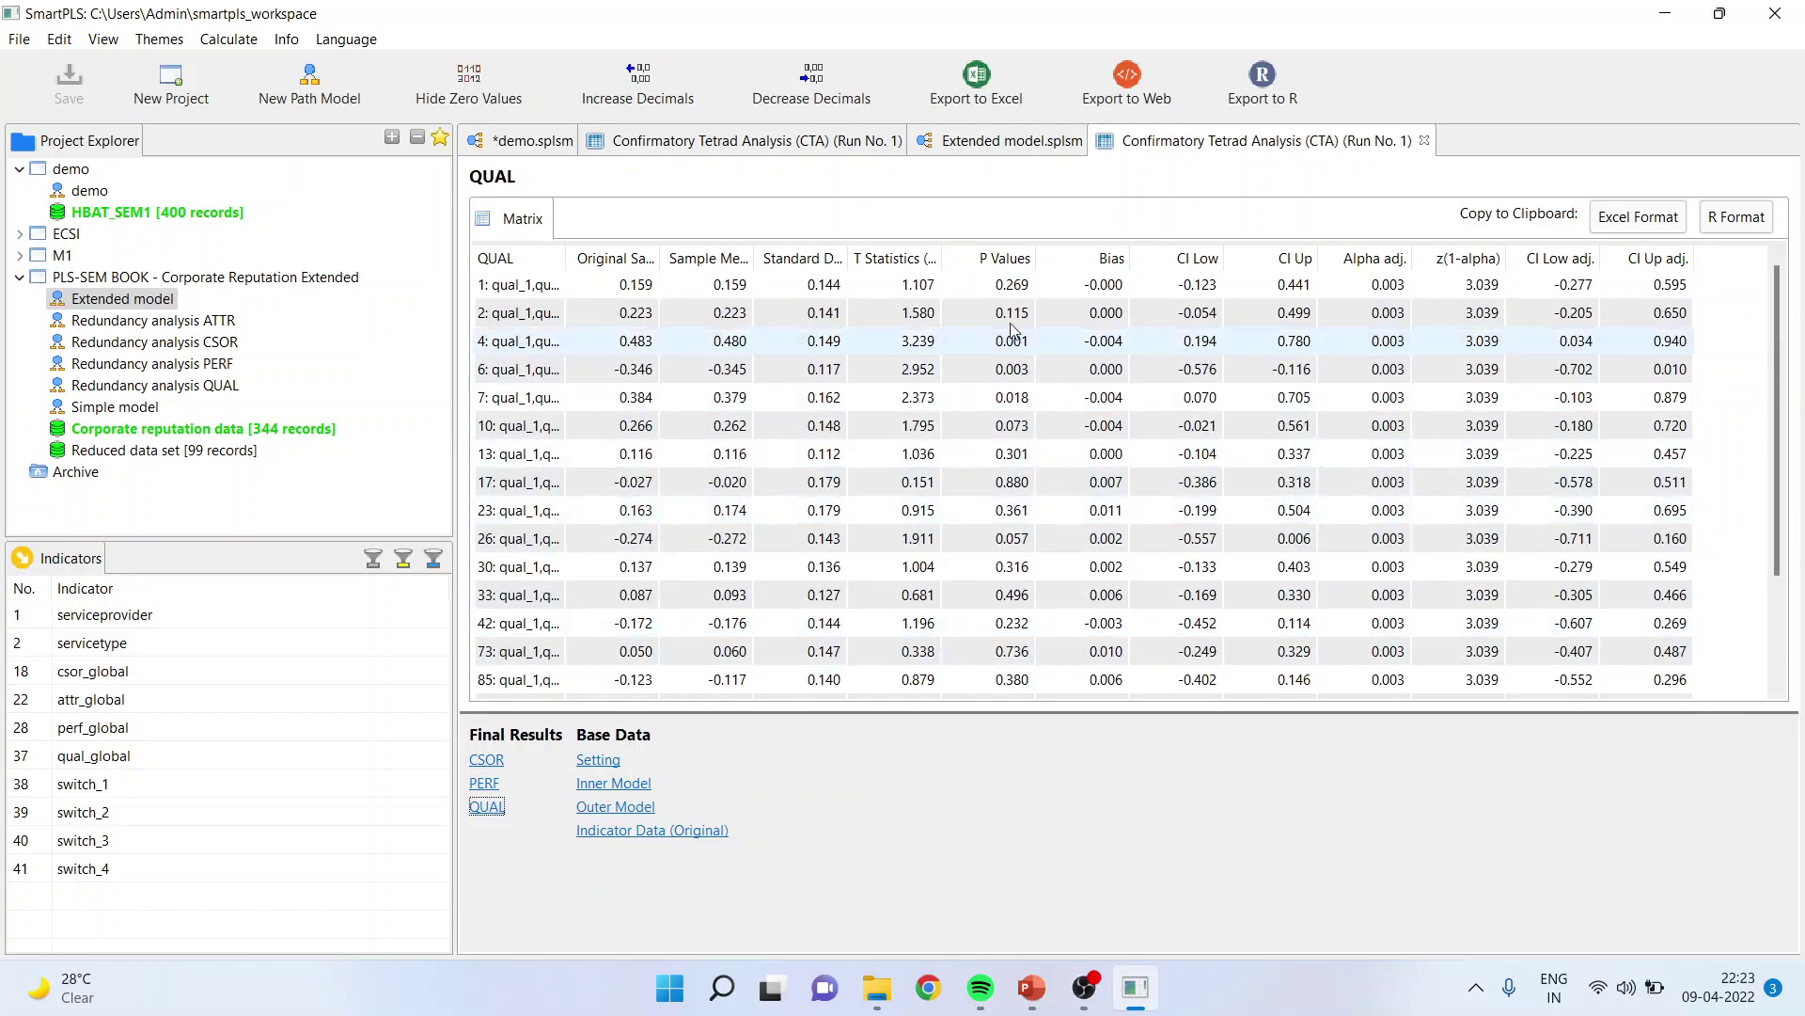